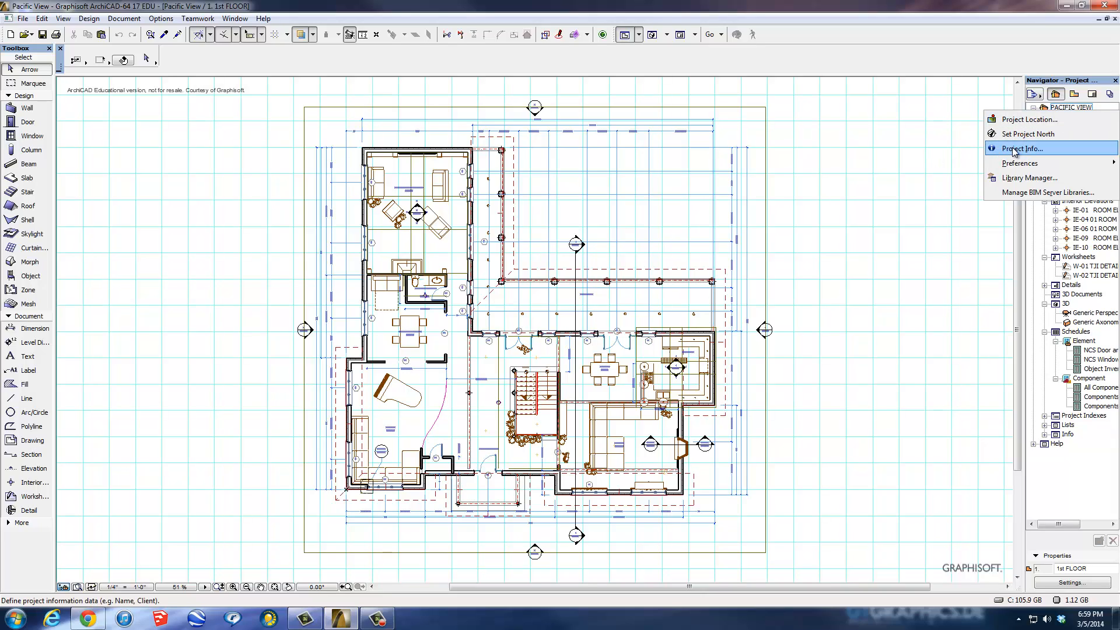
Dismiss the open menu and bring up the PACIFIC VIEW root's context menu in the Project Map.
click(909, 162)
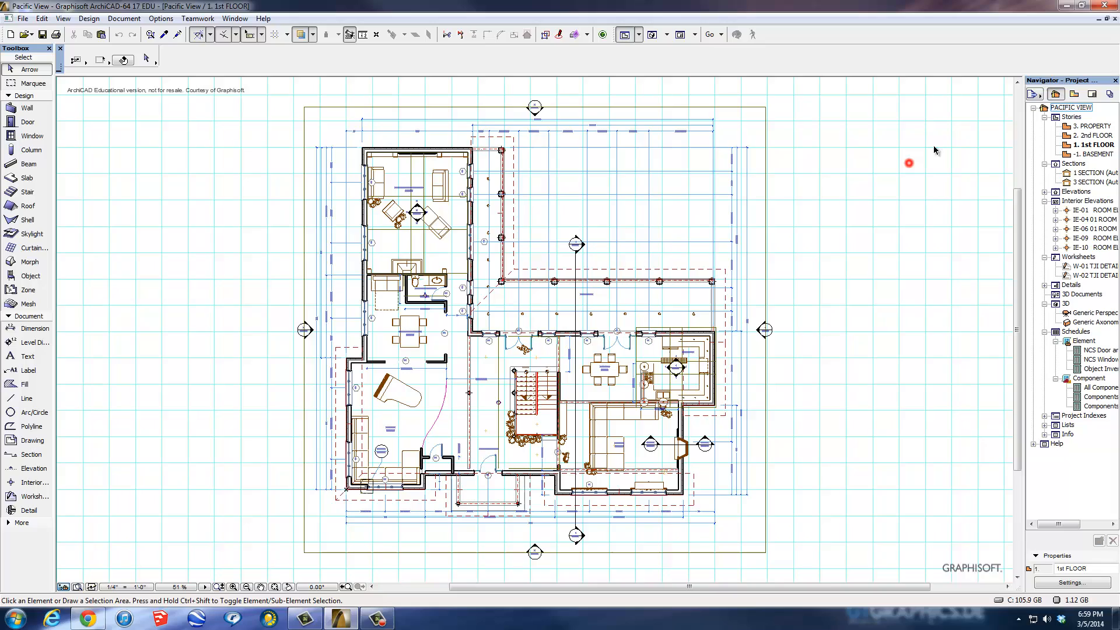
right_click(1045, 111)
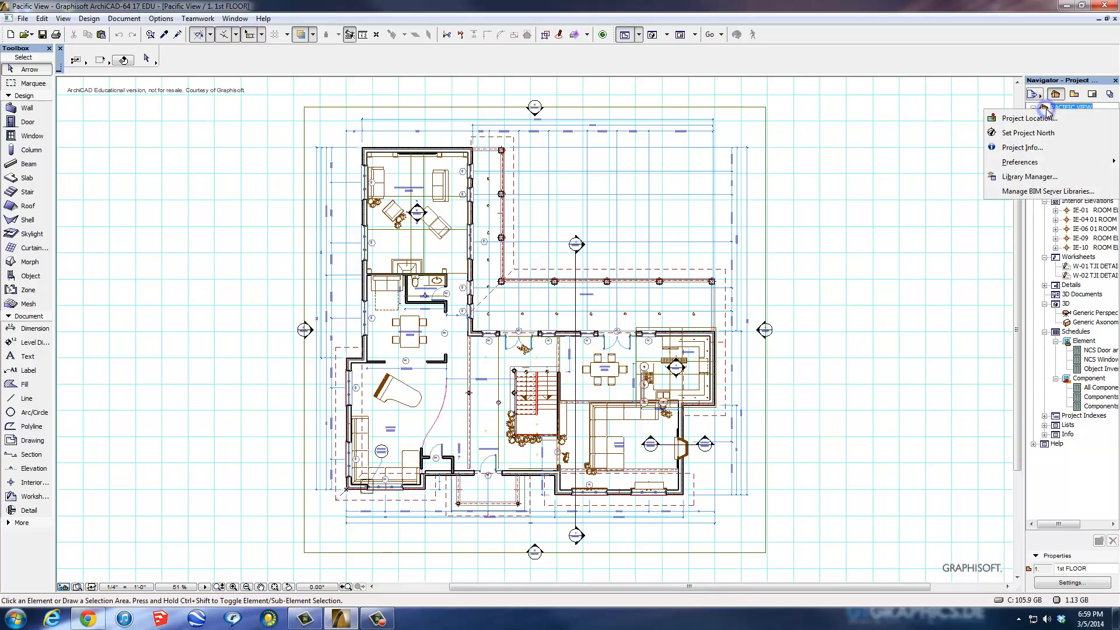
In Project Info, enter Project Number BETI-02, Status In Progress and Date of Issue 5 March 2014.
click(1022, 148)
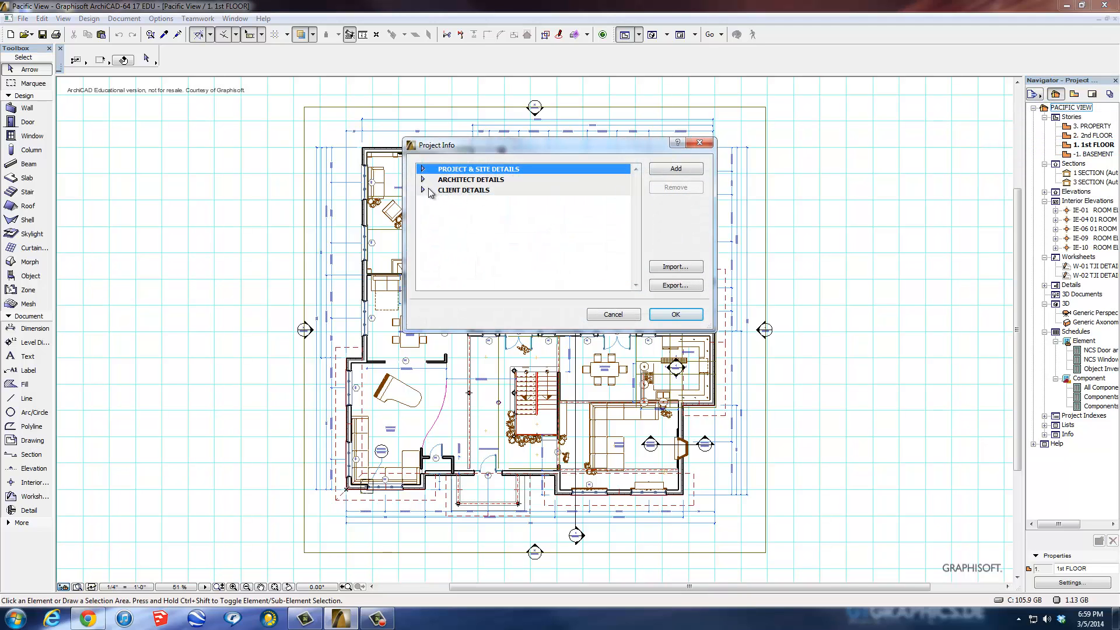
click(423, 169)
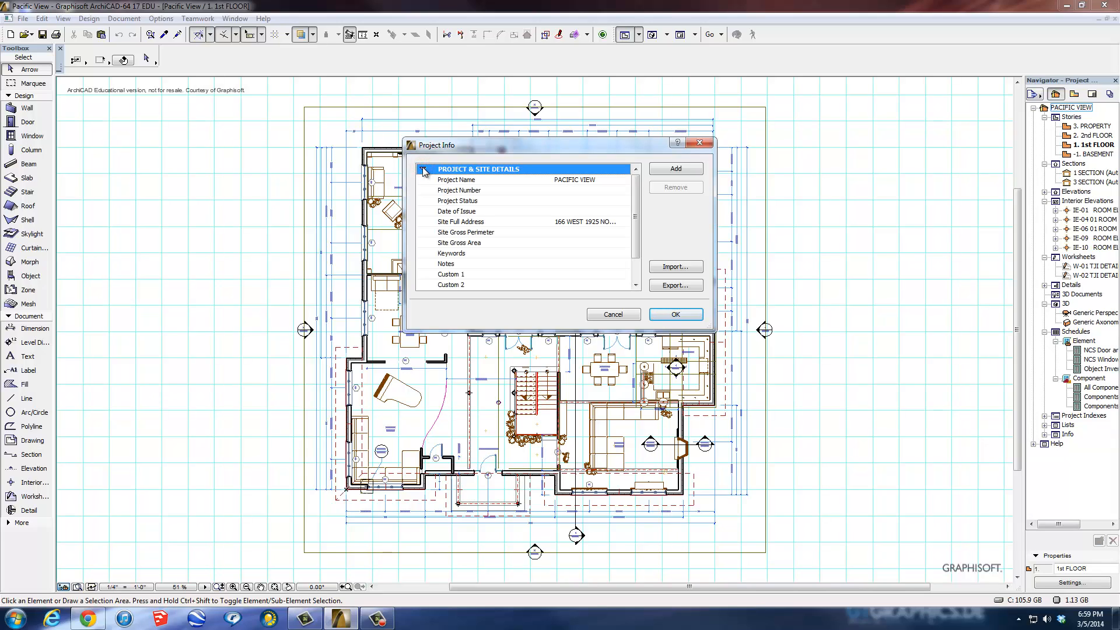
click(571, 190)
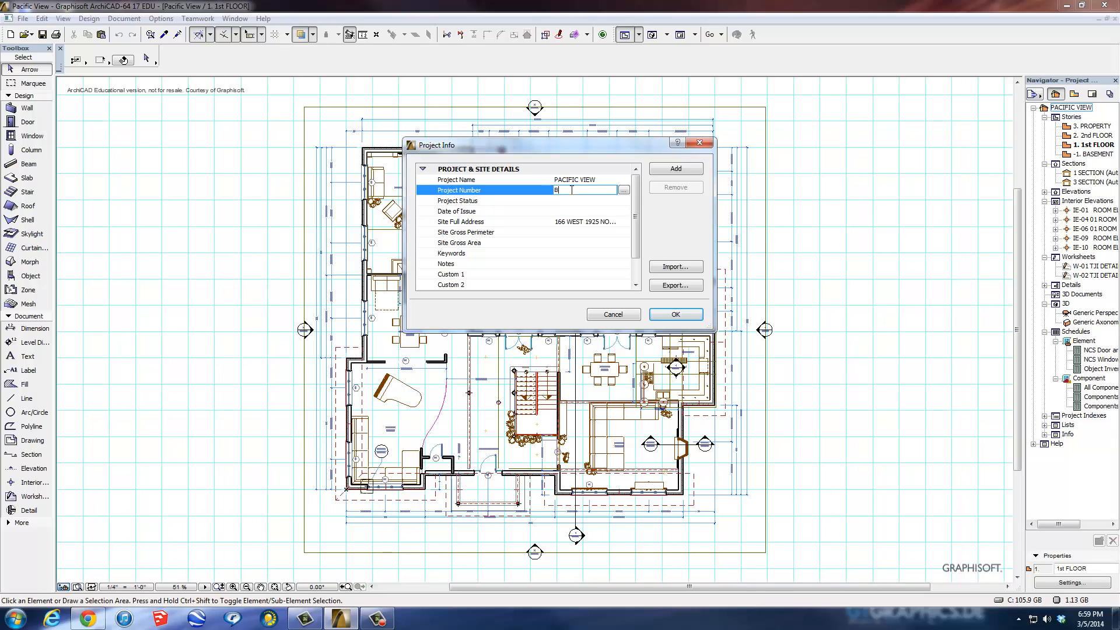
text(BETI-02)
click(579, 201)
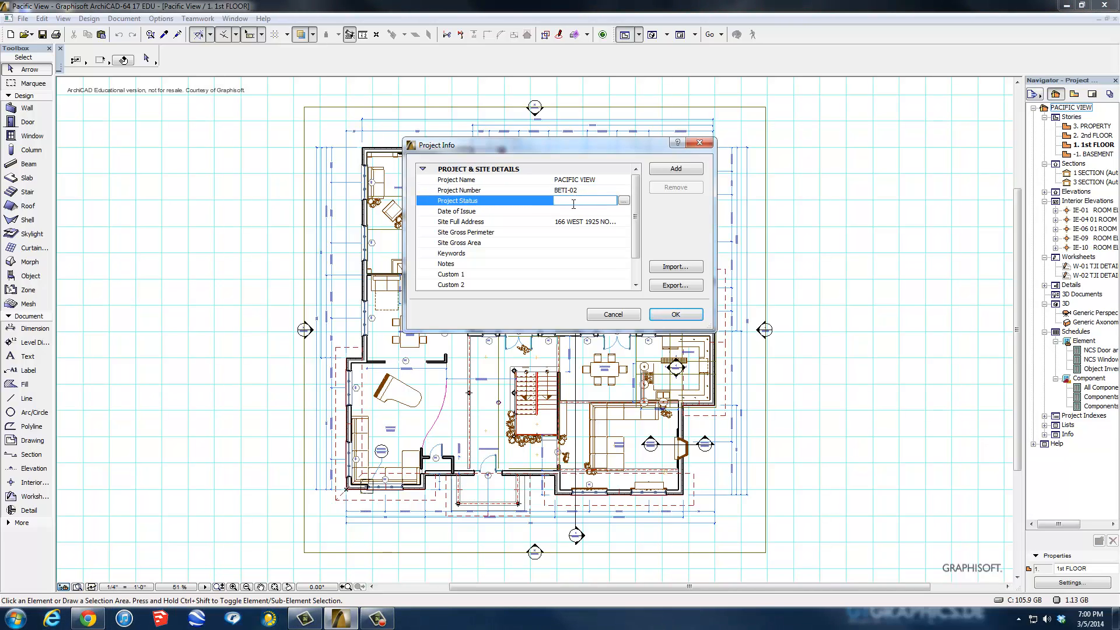
text(In Progress)
click(567, 211)
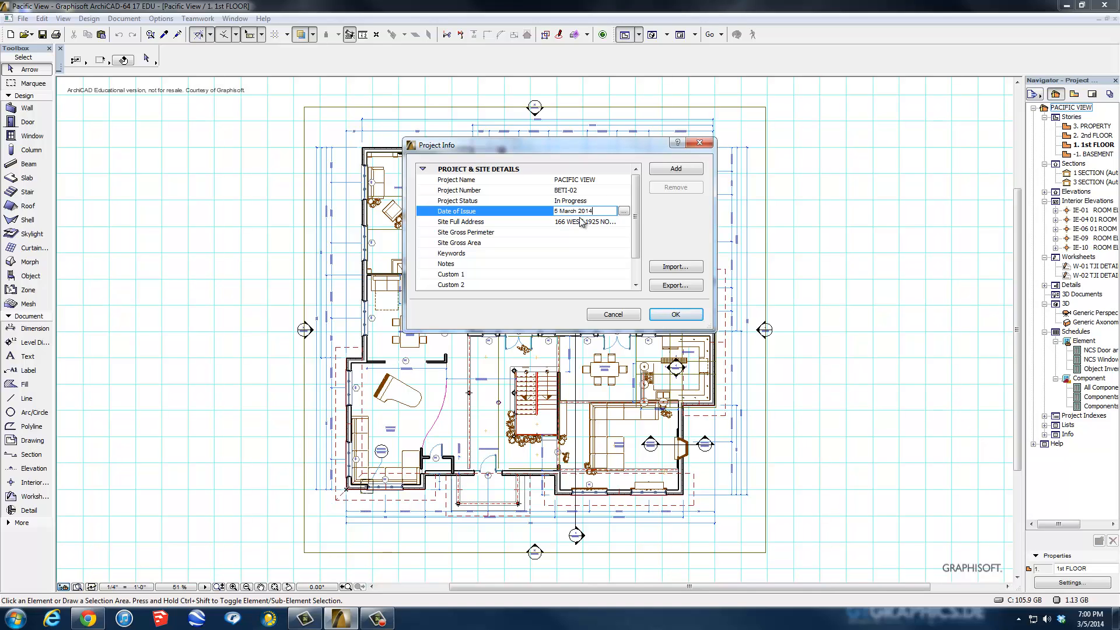
Accept the Site Full Address unchanged, step through perimeter, area and keywords, then collapse the site details.
click(584, 222)
click(622, 221)
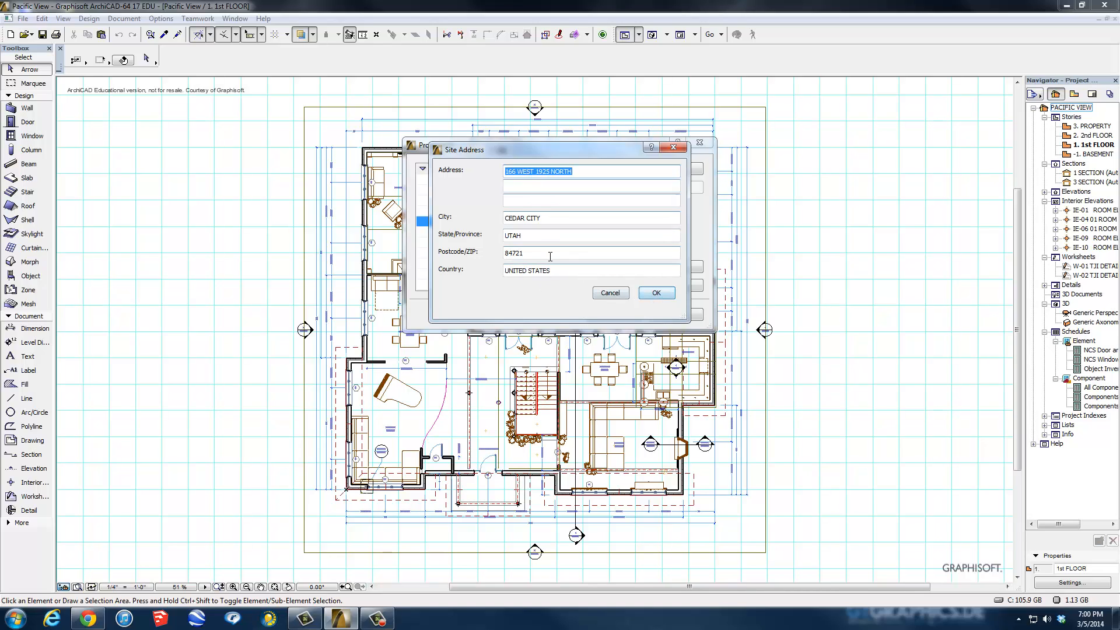
click(655, 293)
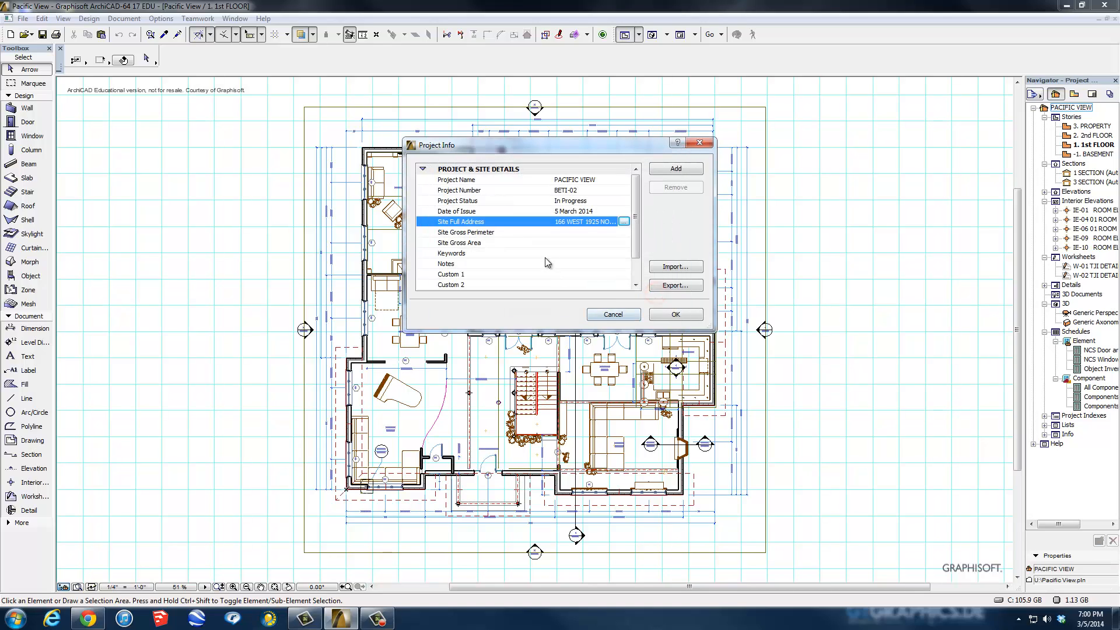
click(583, 232)
click(577, 242)
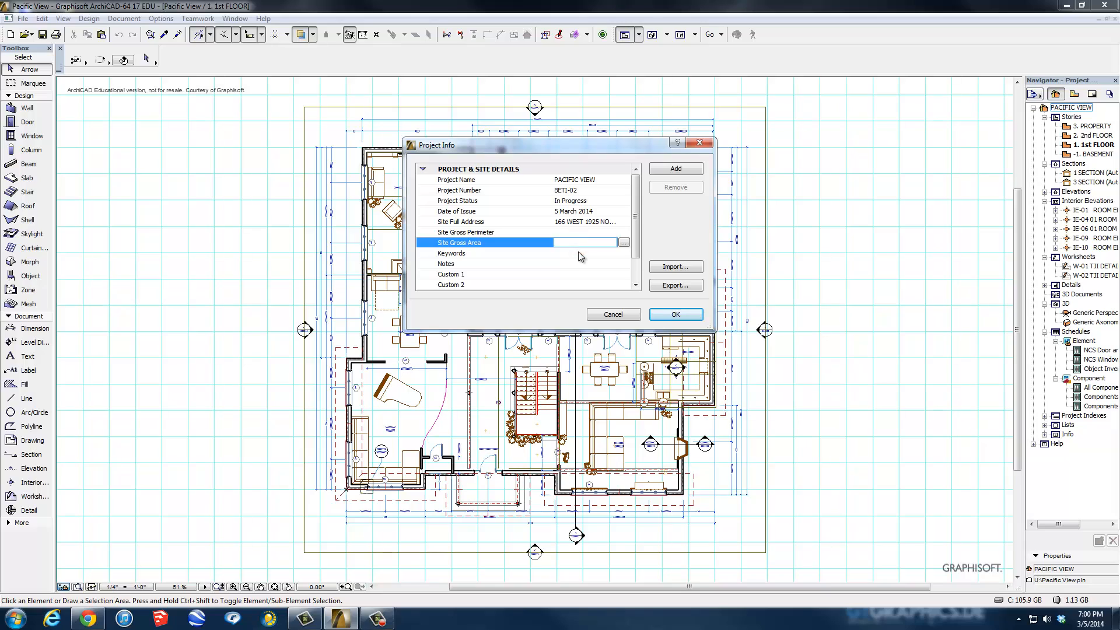
click(577, 253)
scroll(636, 229, down, 1)
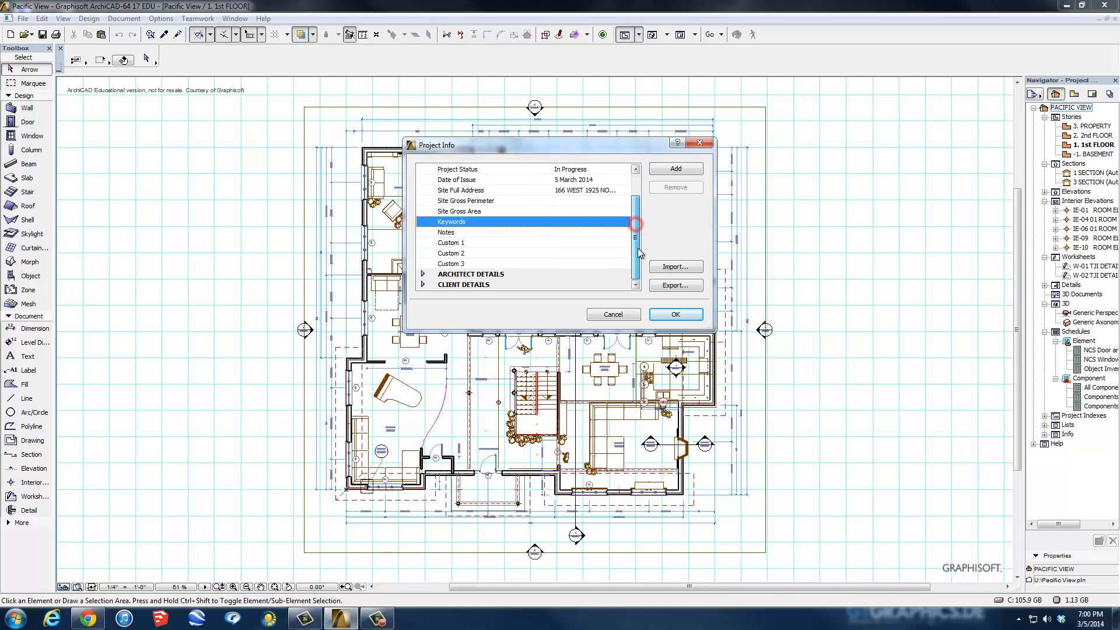
scroll(641, 228, up, 1)
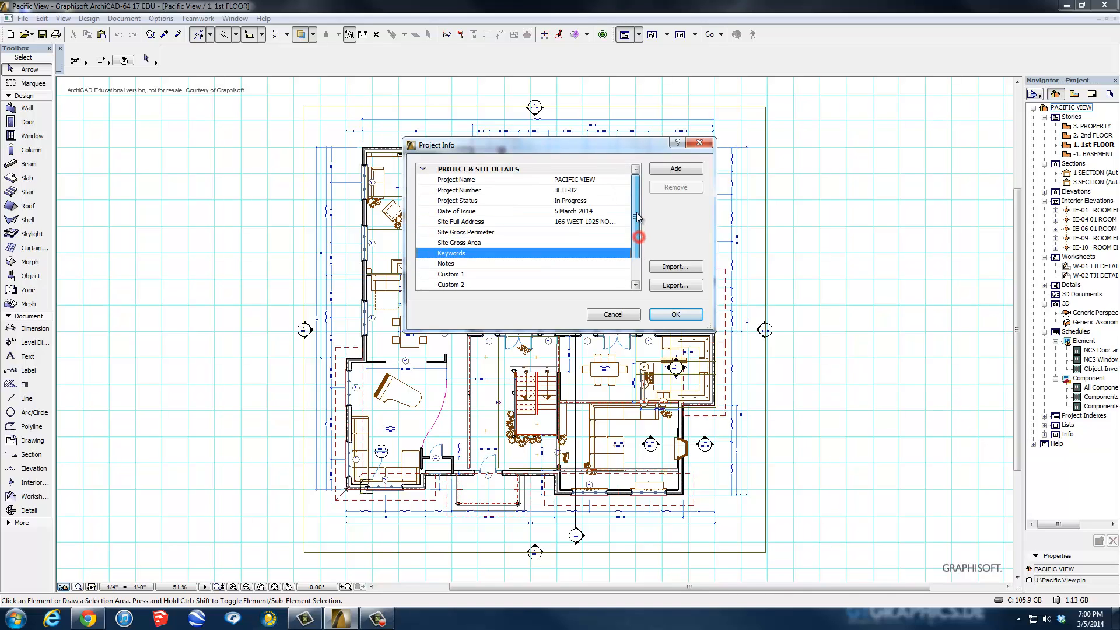
click(423, 169)
Review the ARCHITECT DETAILS fields, then collapse that section.
click(422, 179)
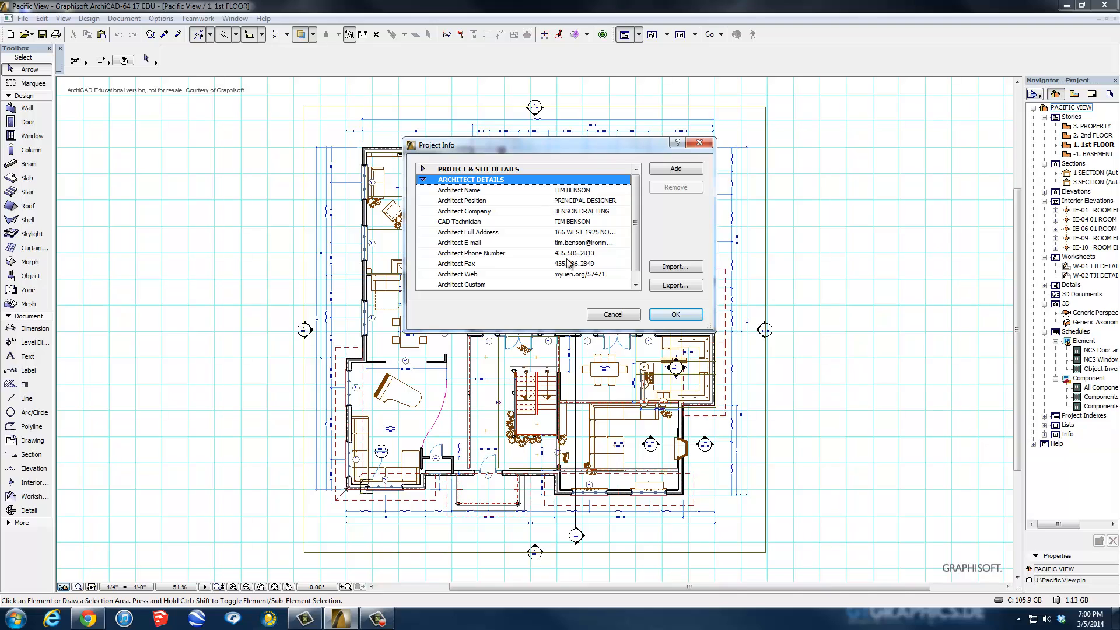
click(634, 234)
drag(636, 238, 638, 249)
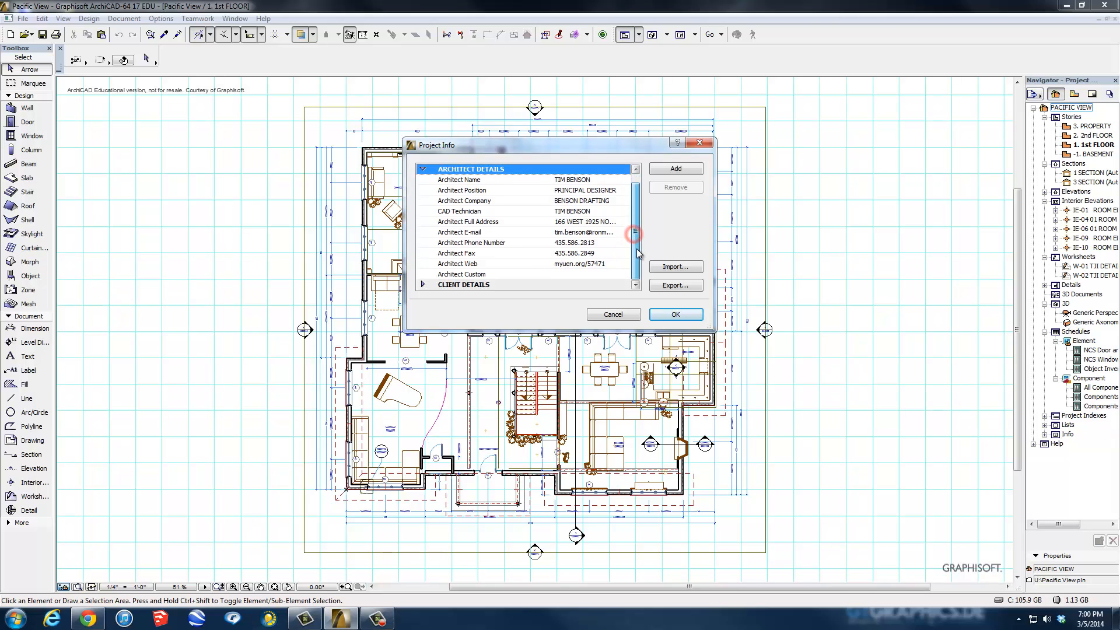
click(422, 169)
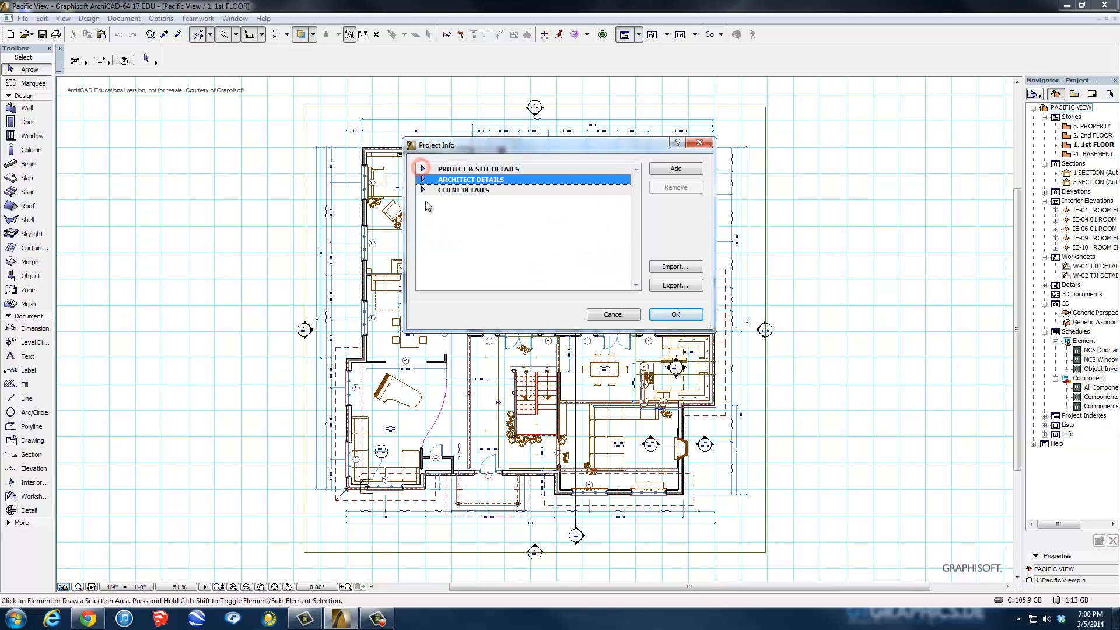
Enter the client's e-mail address under CLIENT DETAILS and confirm Project Info.
click(423, 190)
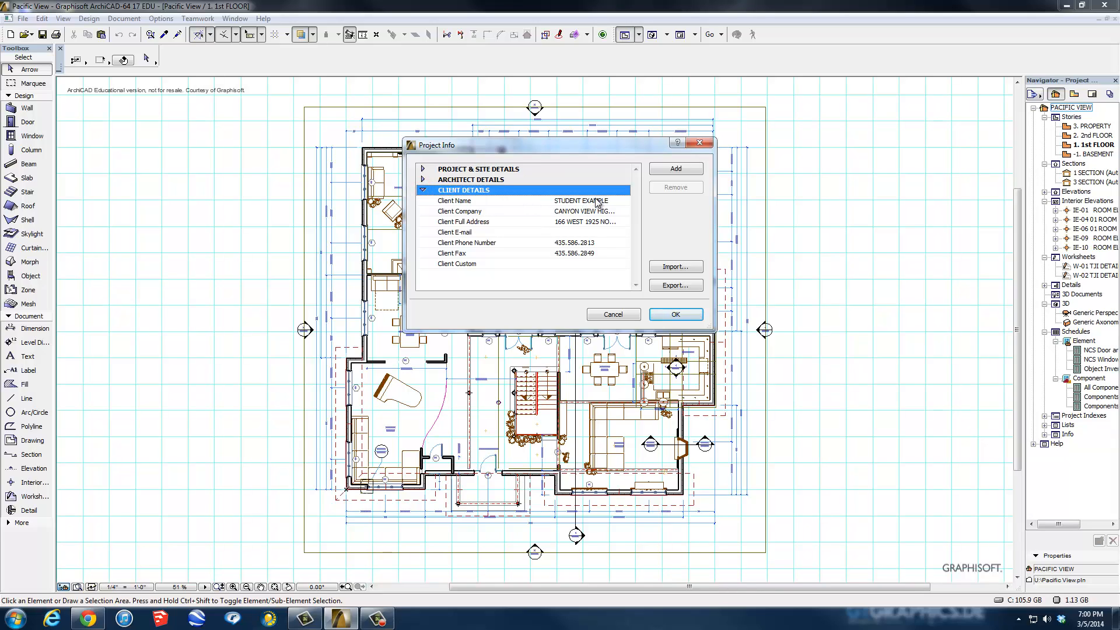
click(583, 232)
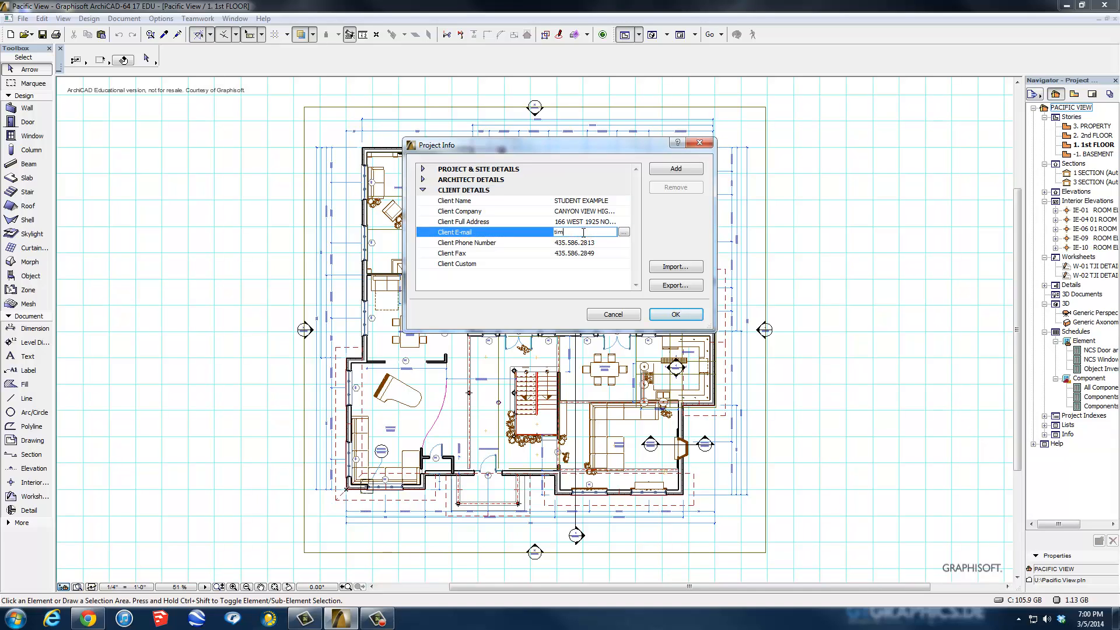
click(675, 317)
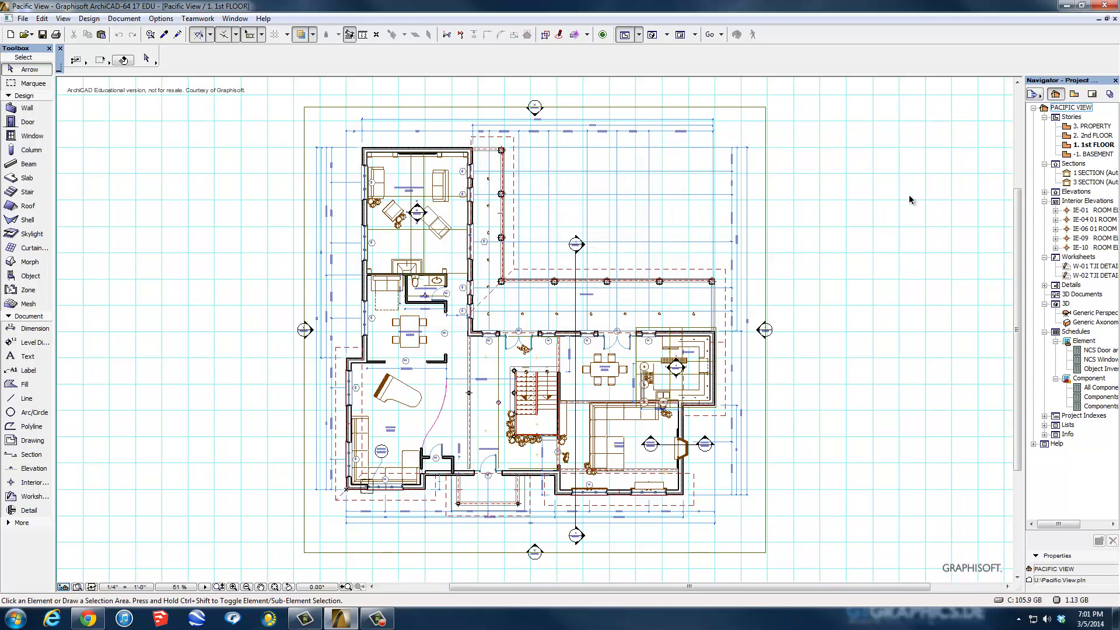
click(1092, 95)
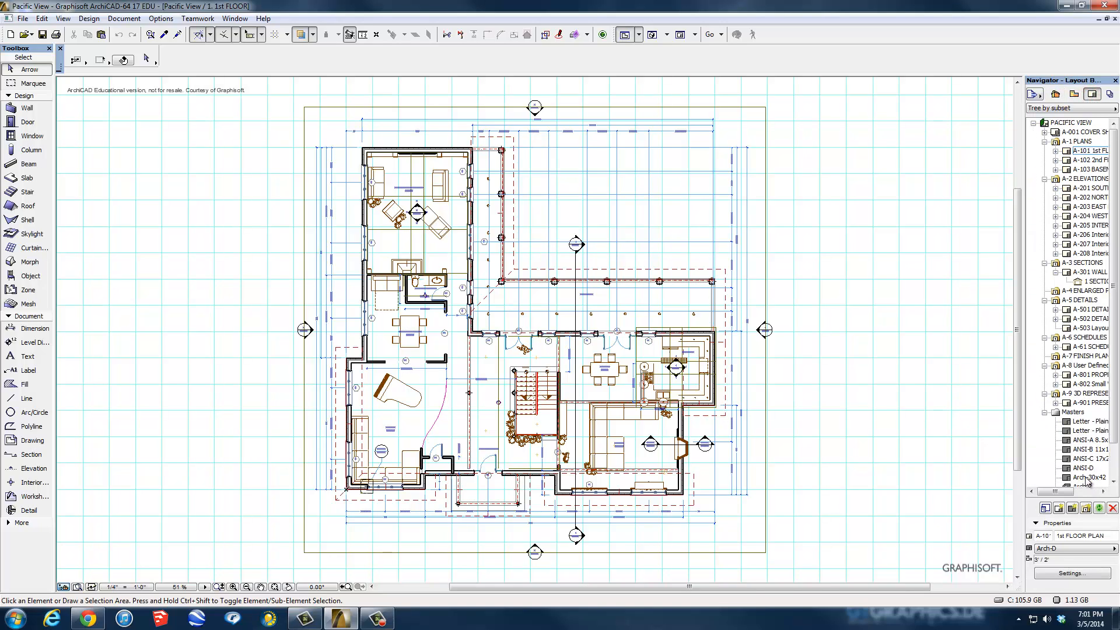
drag(1114, 430, 1117, 457)
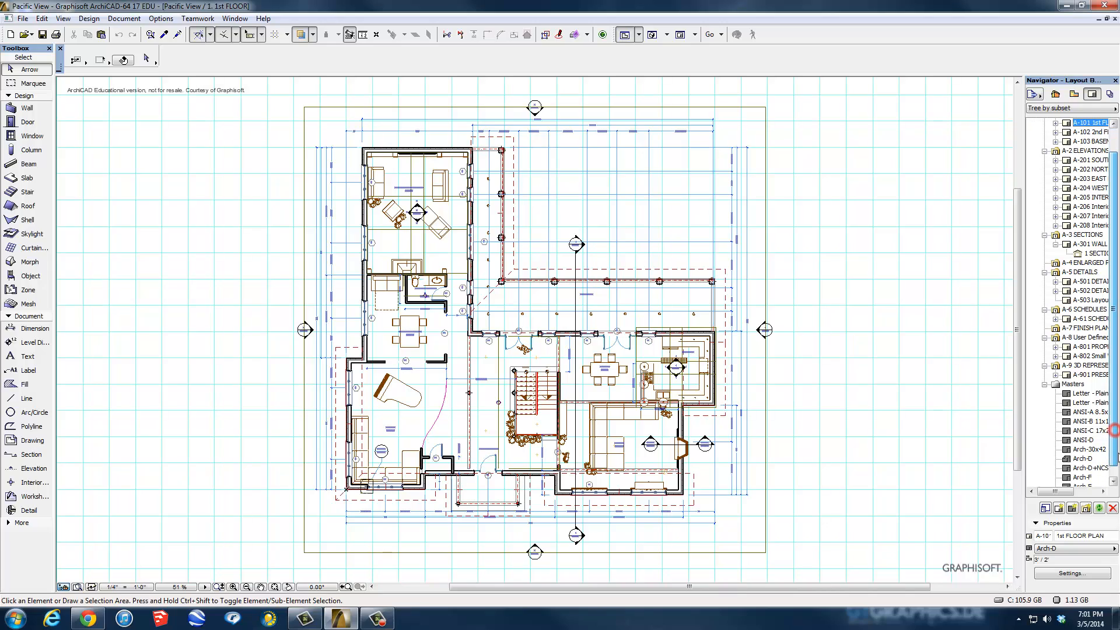
click(1082, 458)
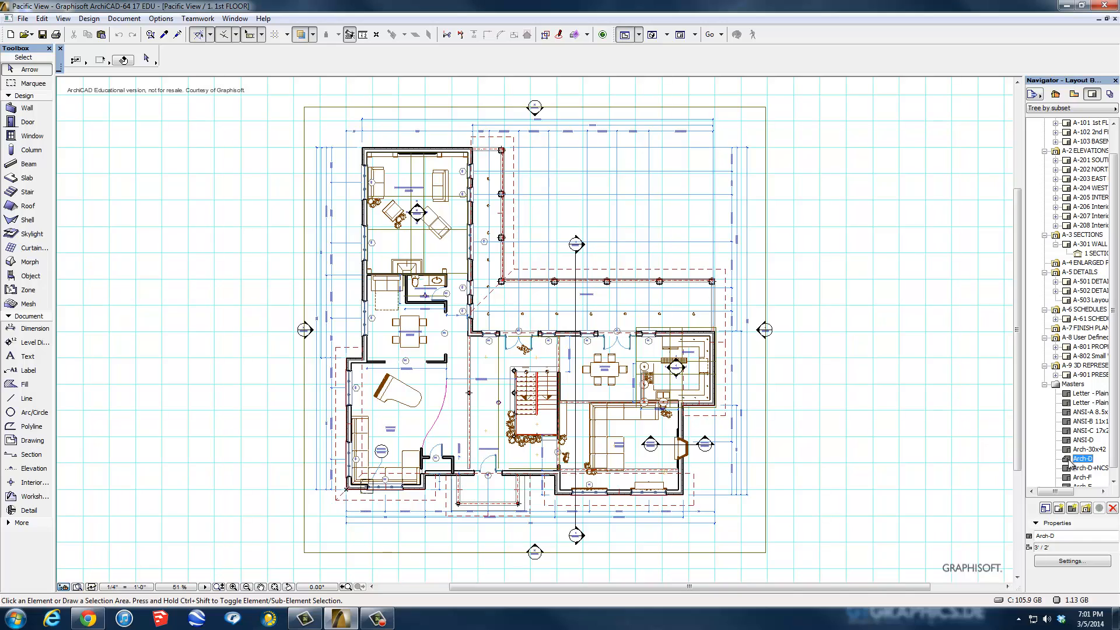
double_click(1069, 461)
scroll(495, 274, up, 5)
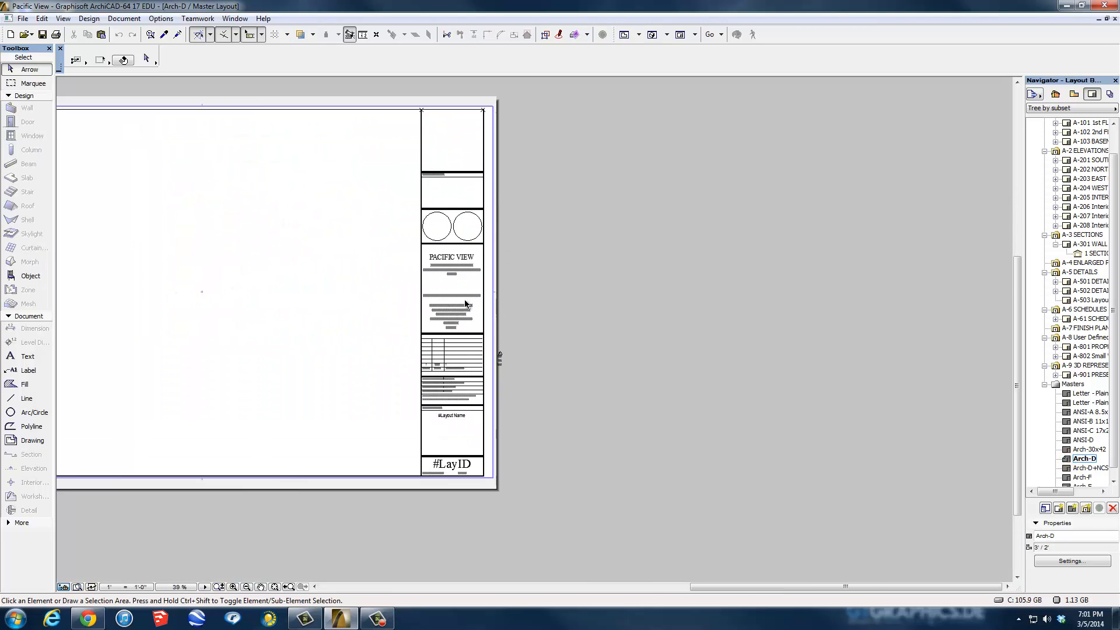
scroll(445, 425, up, 2)
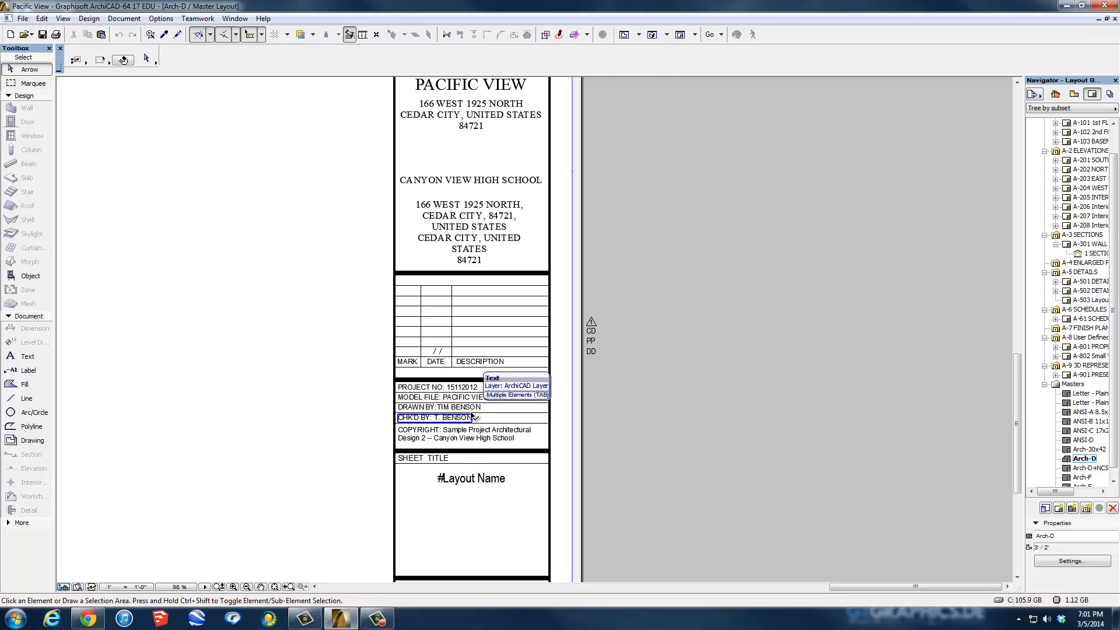
scroll(472, 416, down, 4)
middle_drag(428, 394, 580, 394)
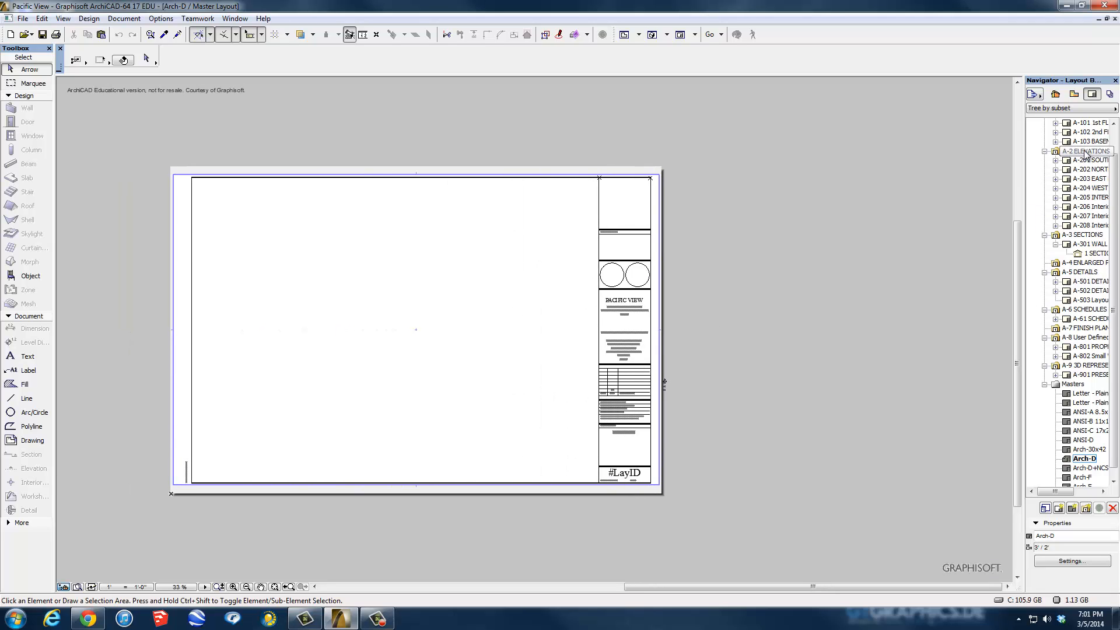
Open layout A-101 1st FLOOR PLAN, then select and deselect its placed plan drawing.
double_click(1088, 123)
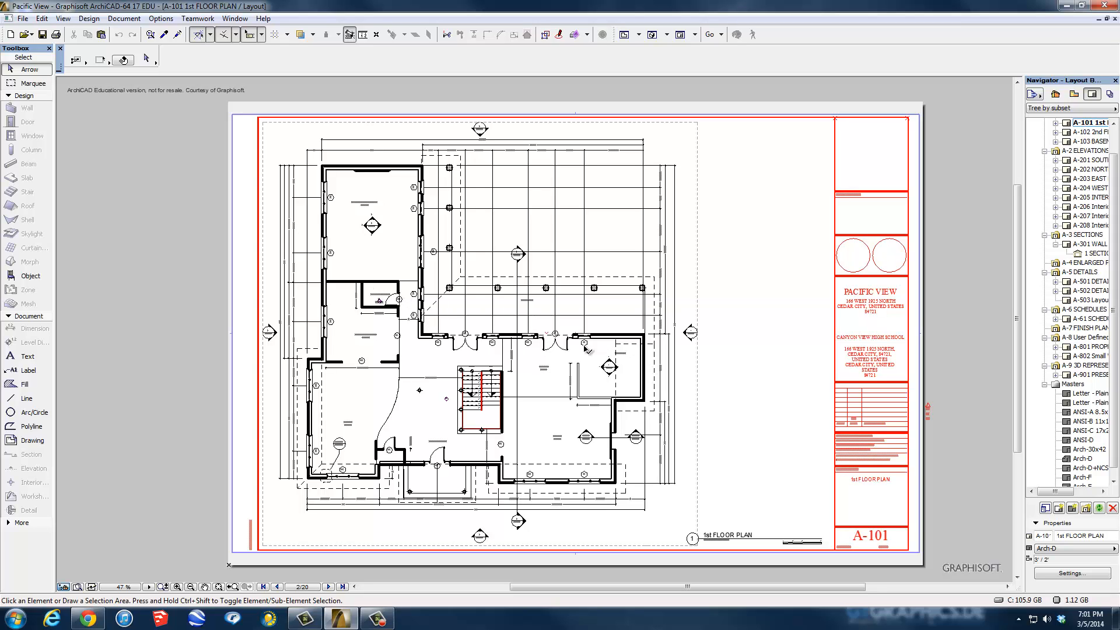
click(640, 386)
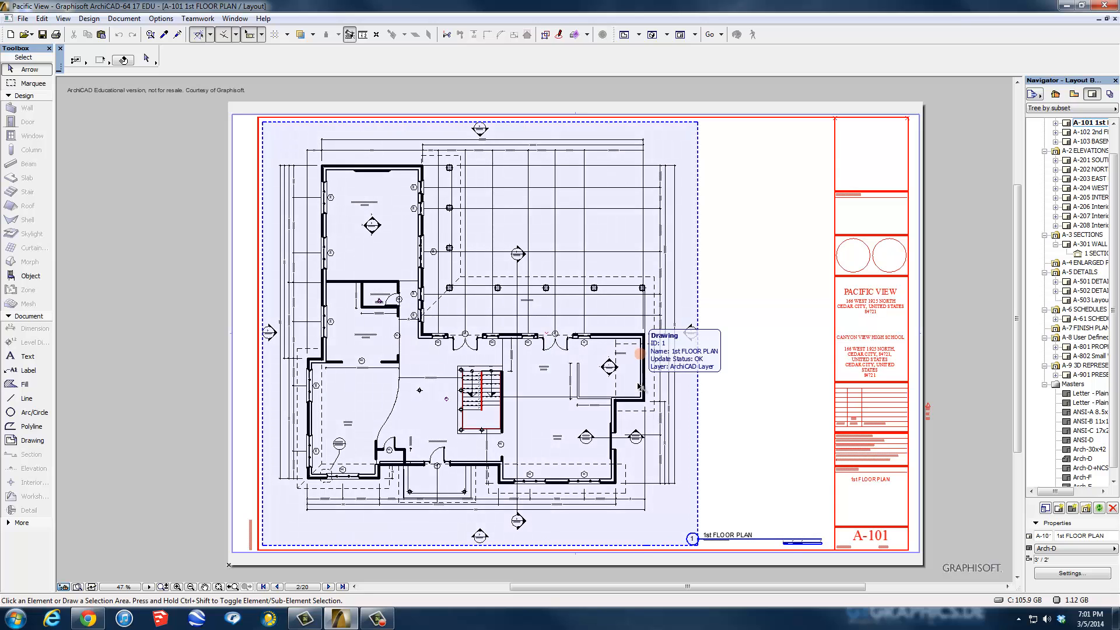
click(738, 313)
Switch the drawing's source view settings to the All visible and unlocked layer combination.
right_click(699, 222)
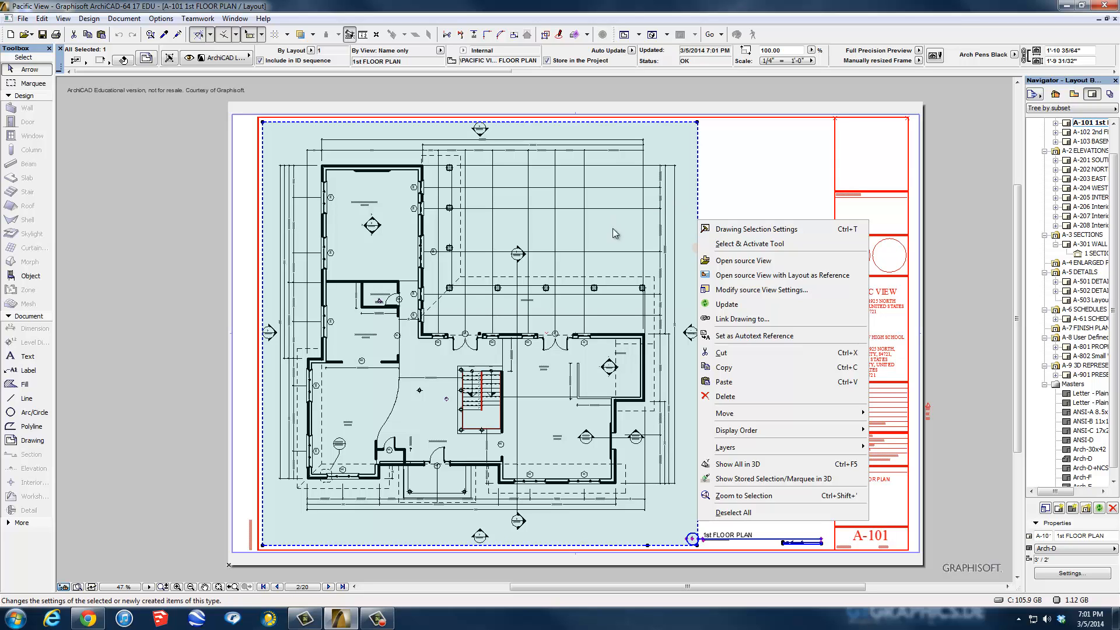
click(736, 293)
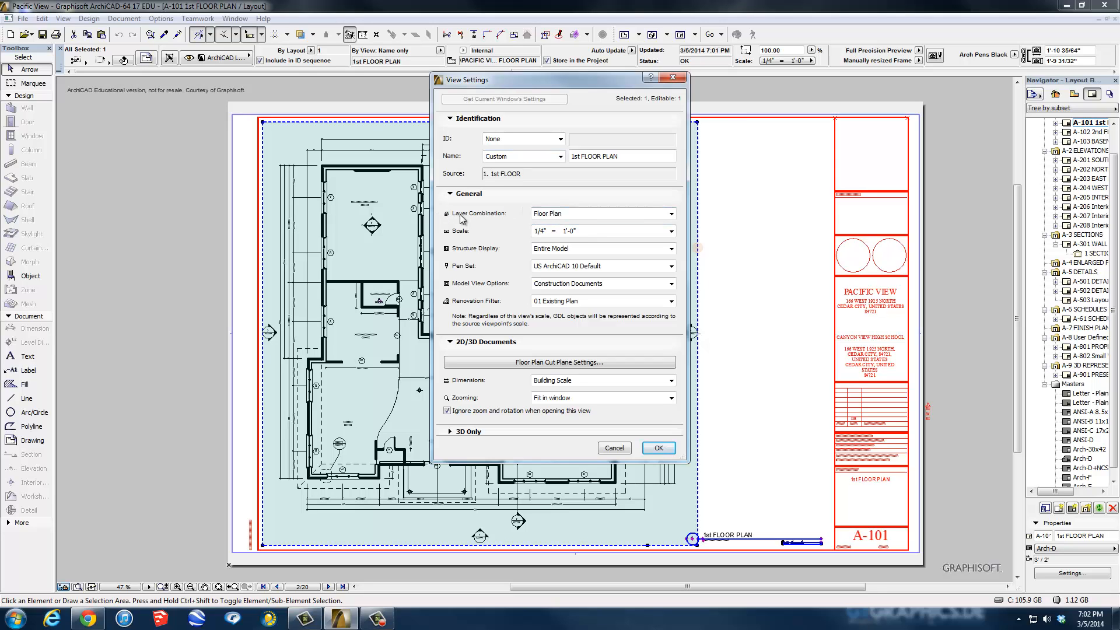
click(671, 214)
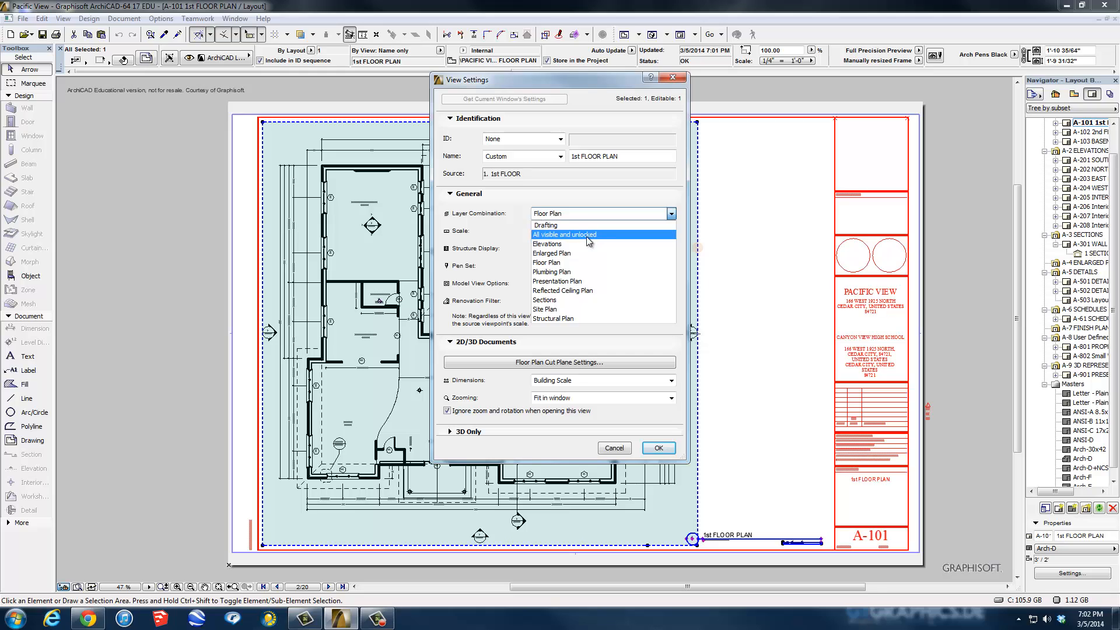
click(554, 236)
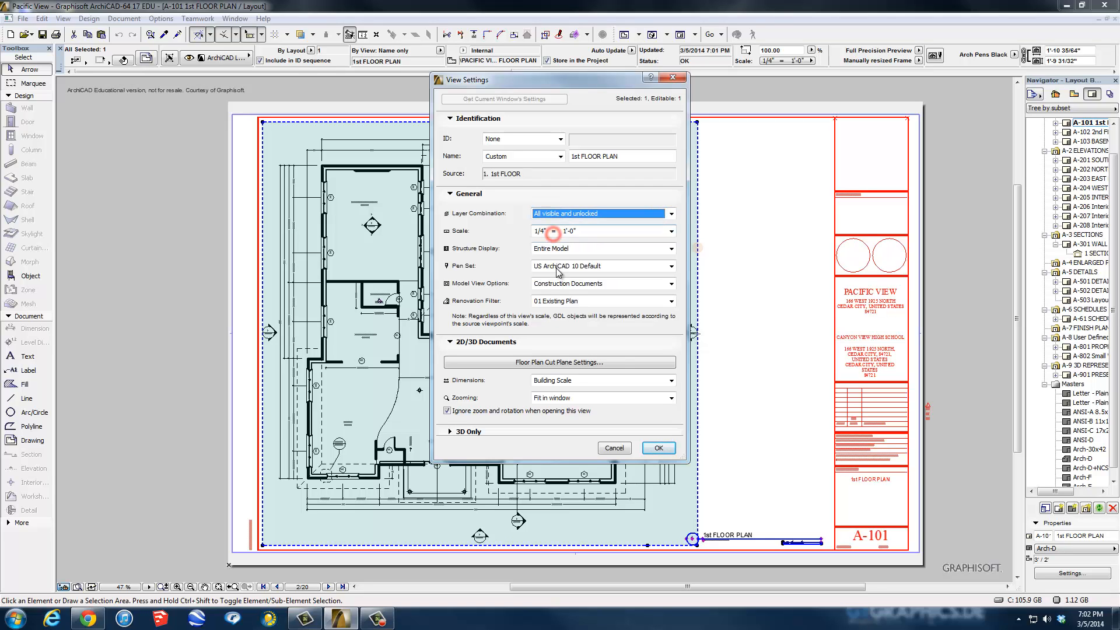
click(659, 447)
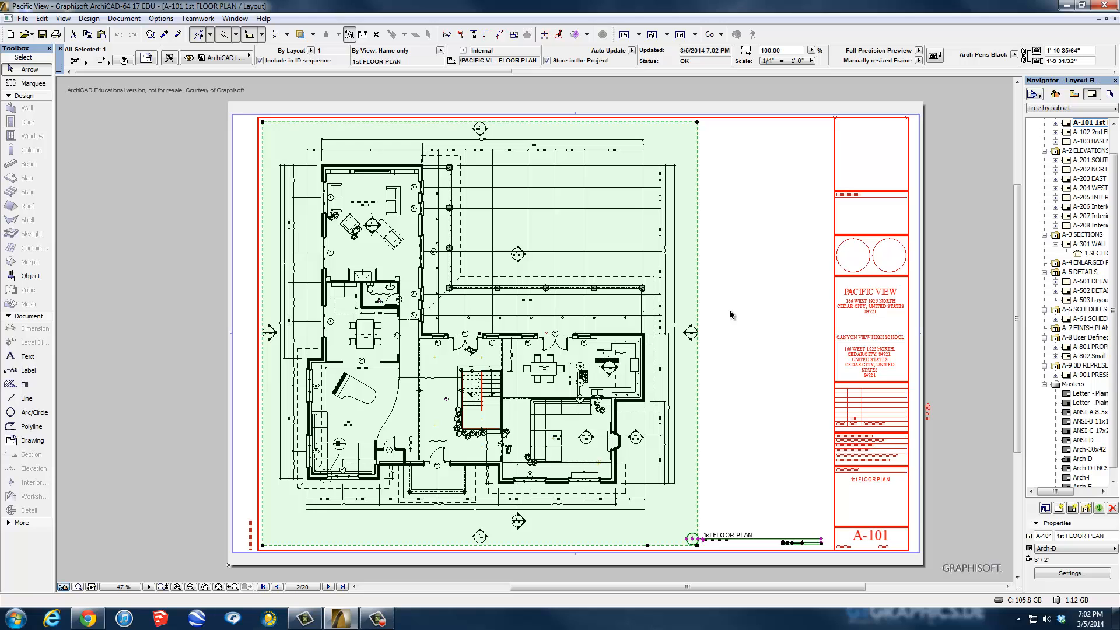
click(732, 312)
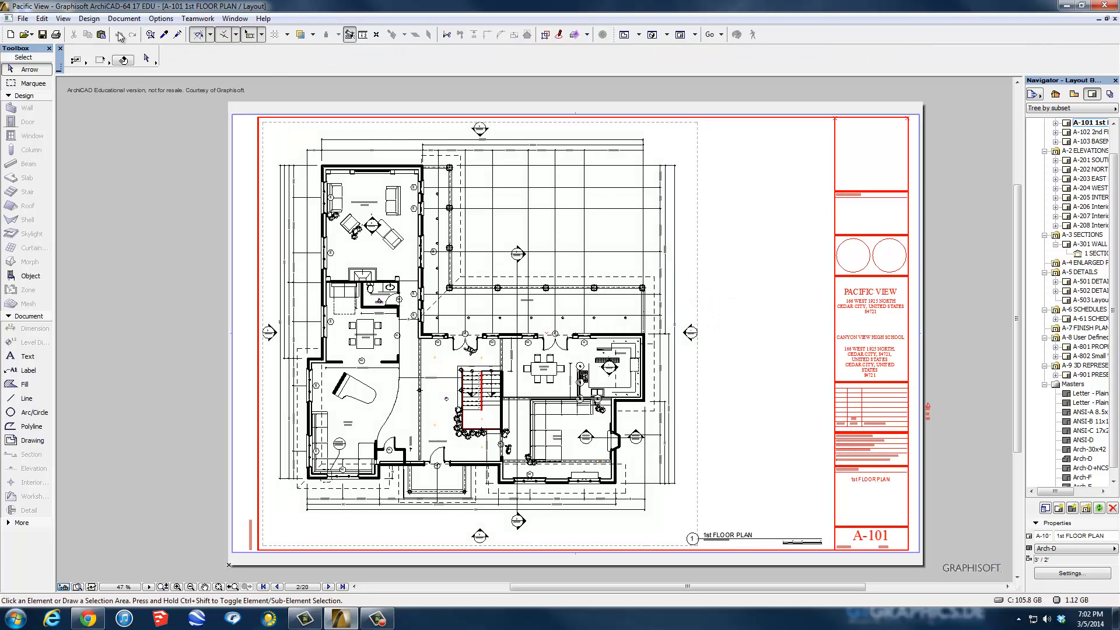
In the Layout Book layer settings, turn A-FURN visible in the Floor Plan combination and update it.
click(697, 299)
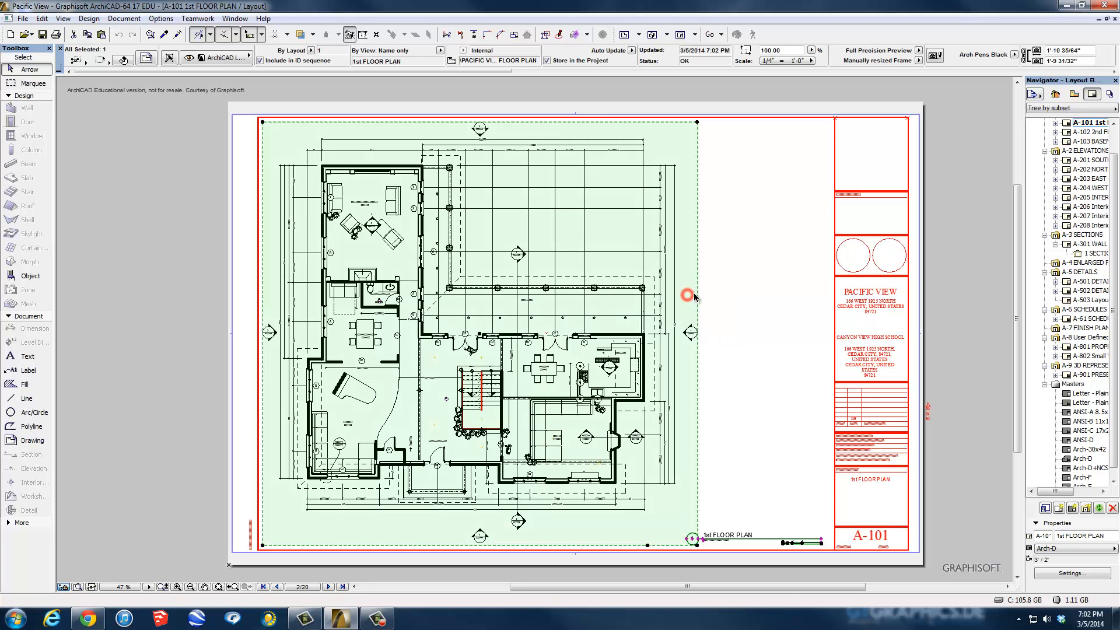
right_click(699, 297)
click(722, 245)
click(123, 18)
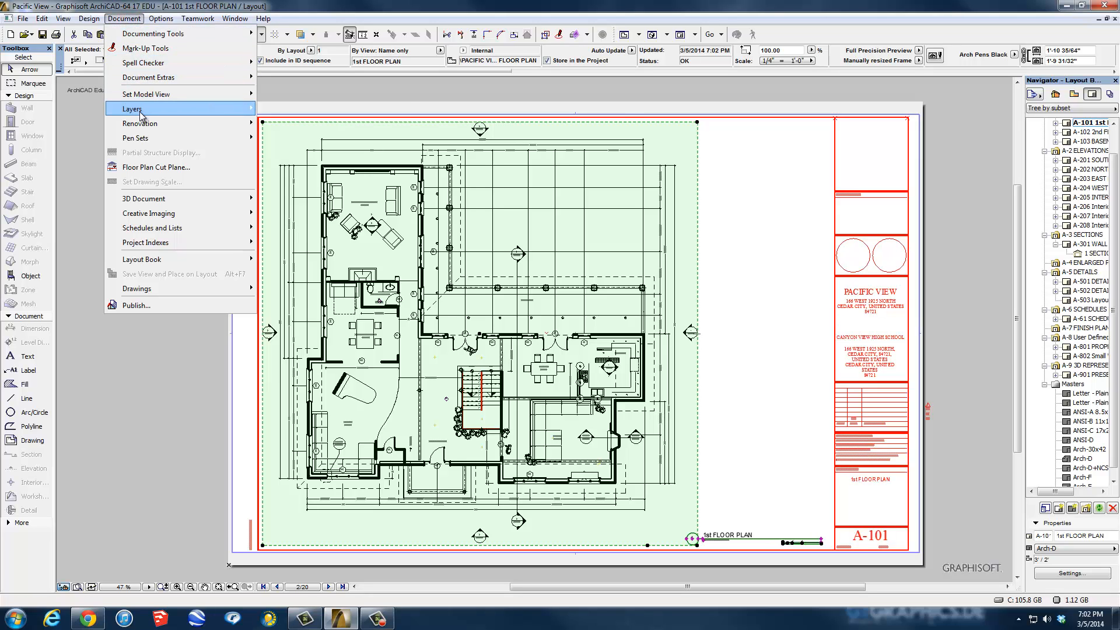
mouse_move(137, 109)
click(292, 110)
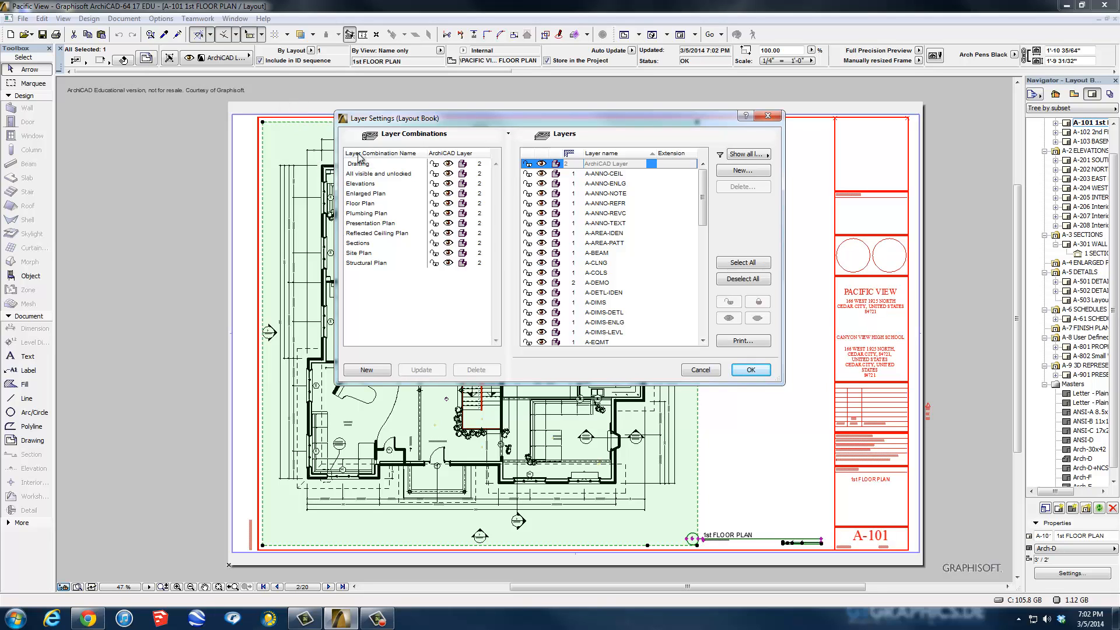
click(362, 204)
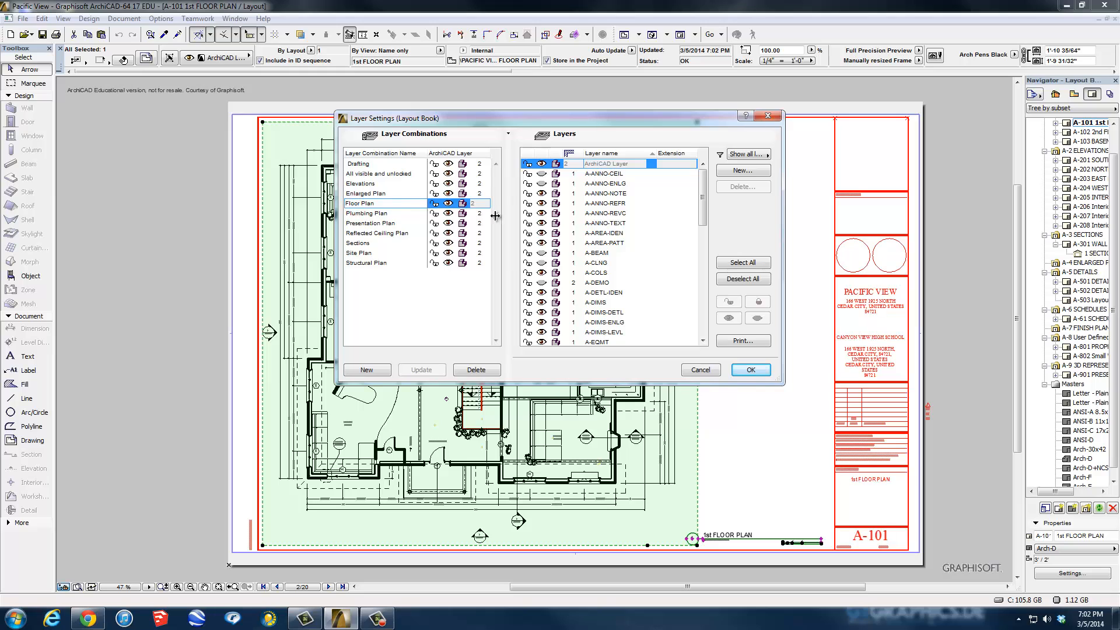
drag(705, 204, 710, 232)
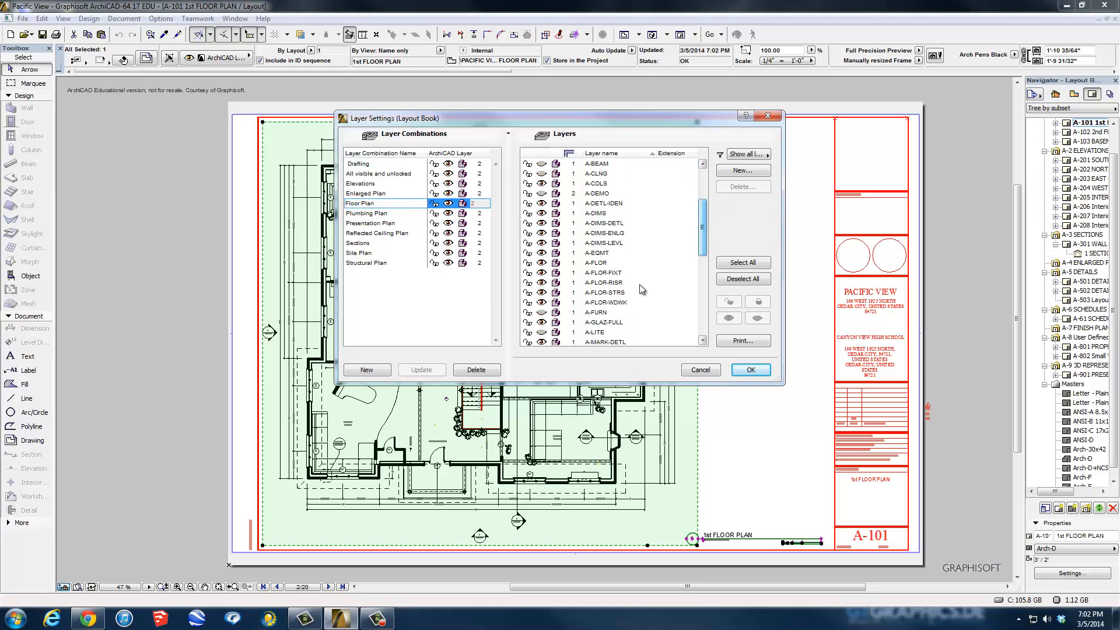
click(541, 315)
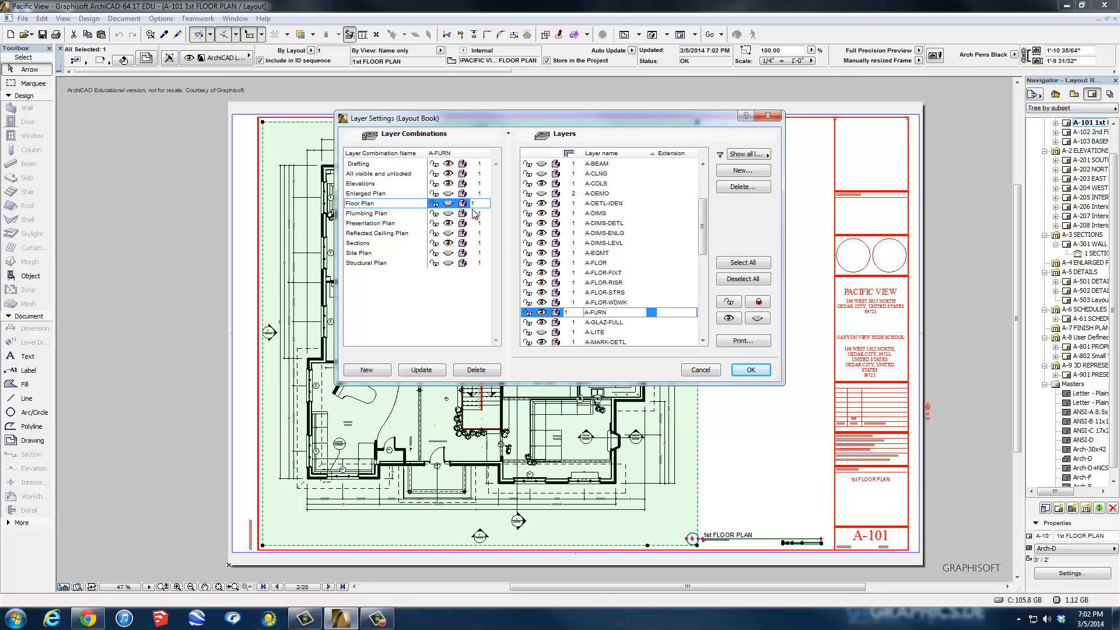
click(447, 205)
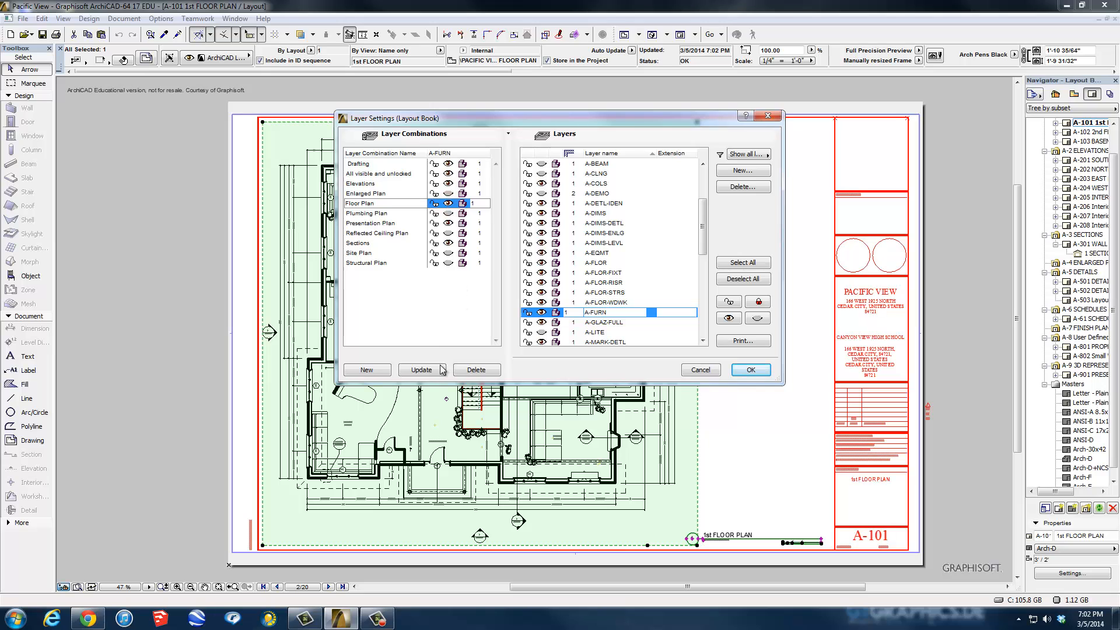
click(422, 370)
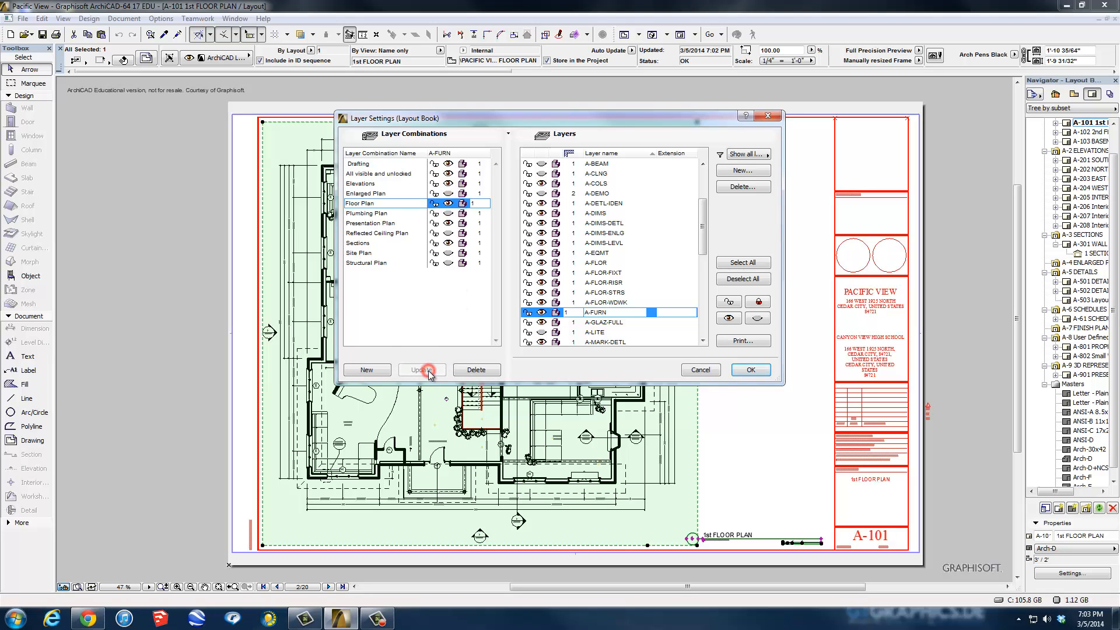
click(749, 371)
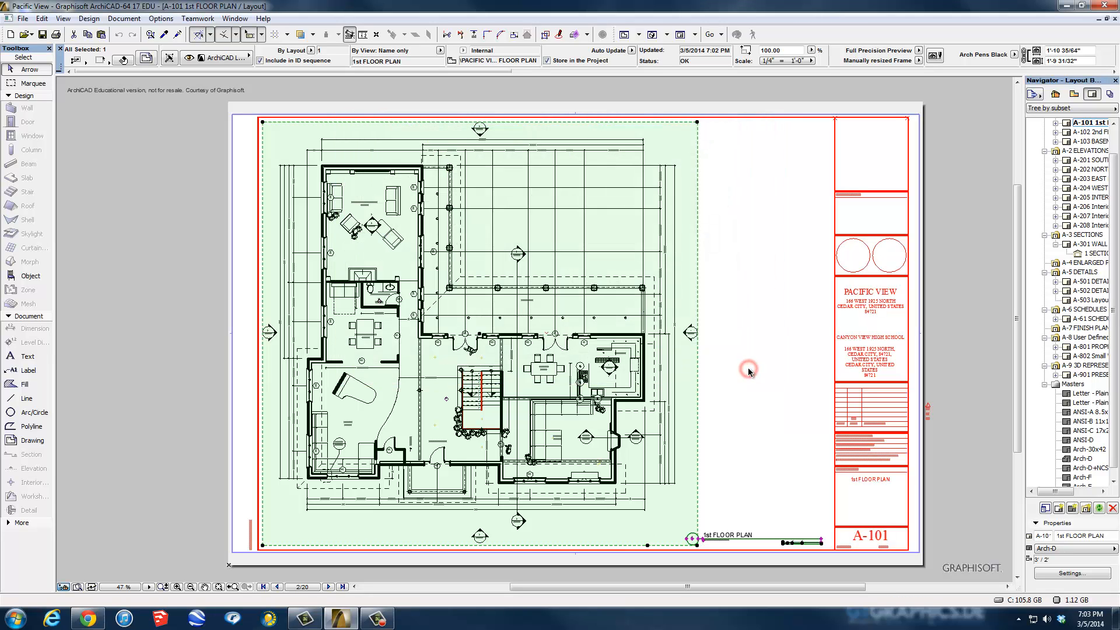
Set the 1st FLOOR PLAN drawing's view Layer Combination to Floor Plan.
right_click(698, 277)
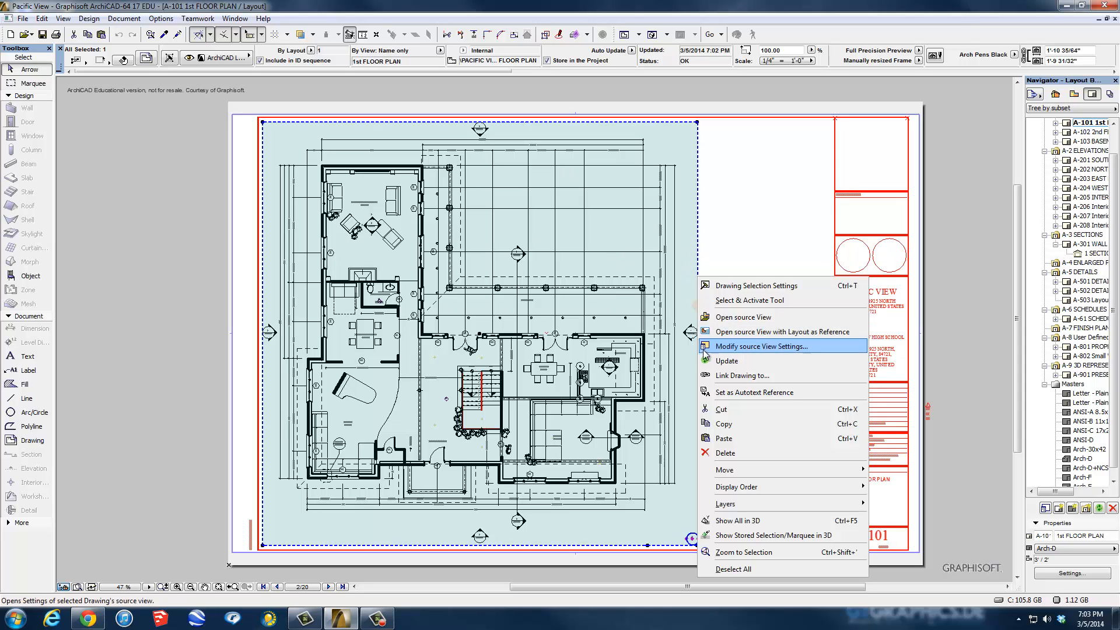
click(730, 348)
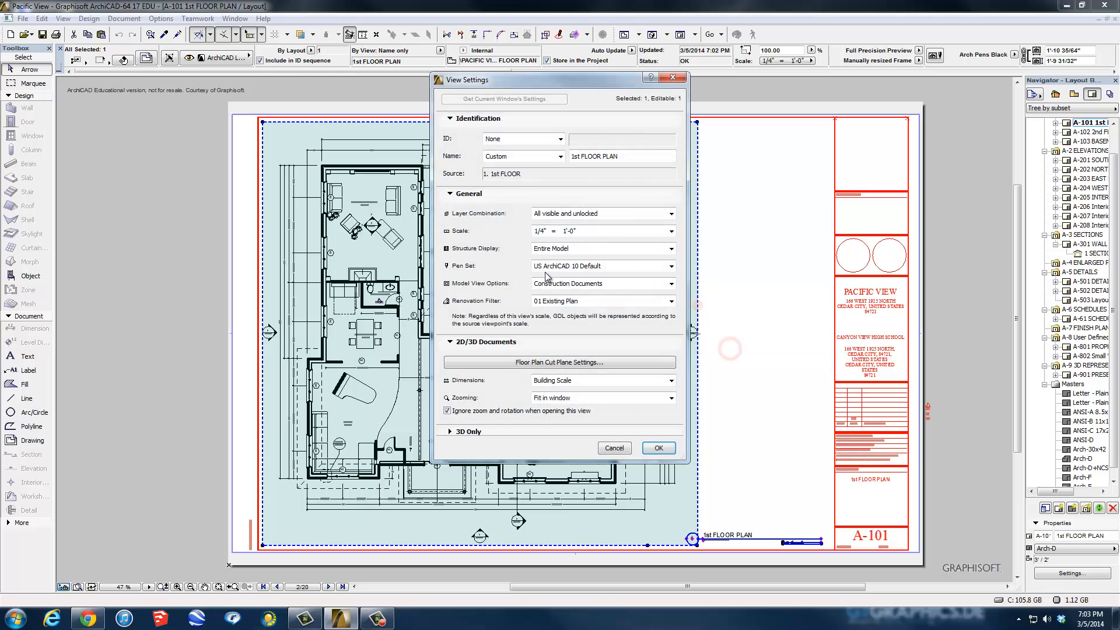
click(586, 214)
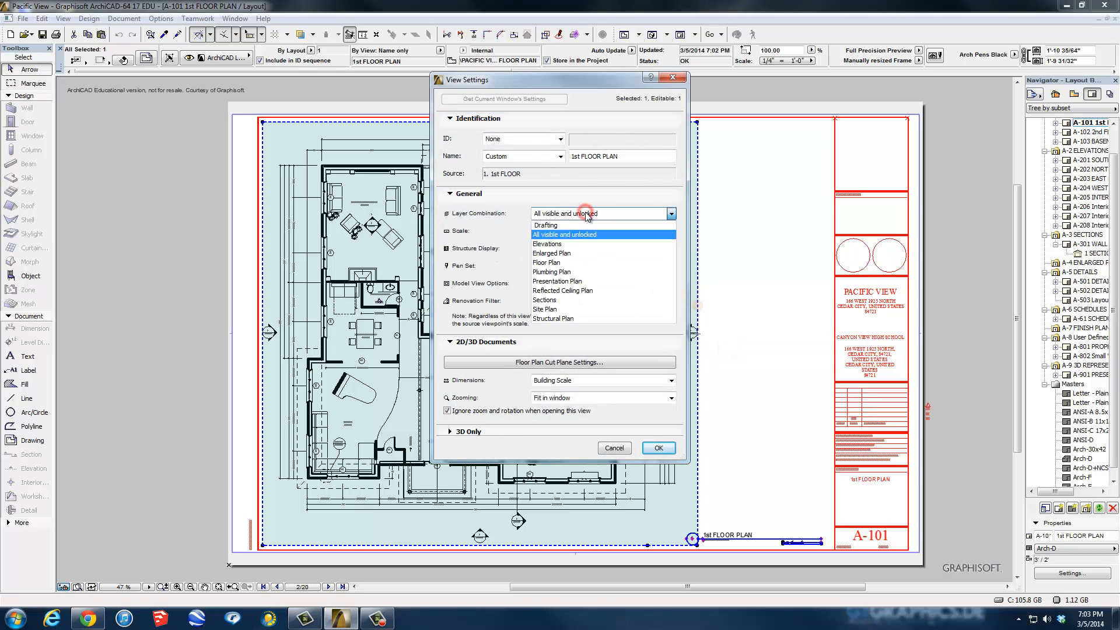
click(561, 264)
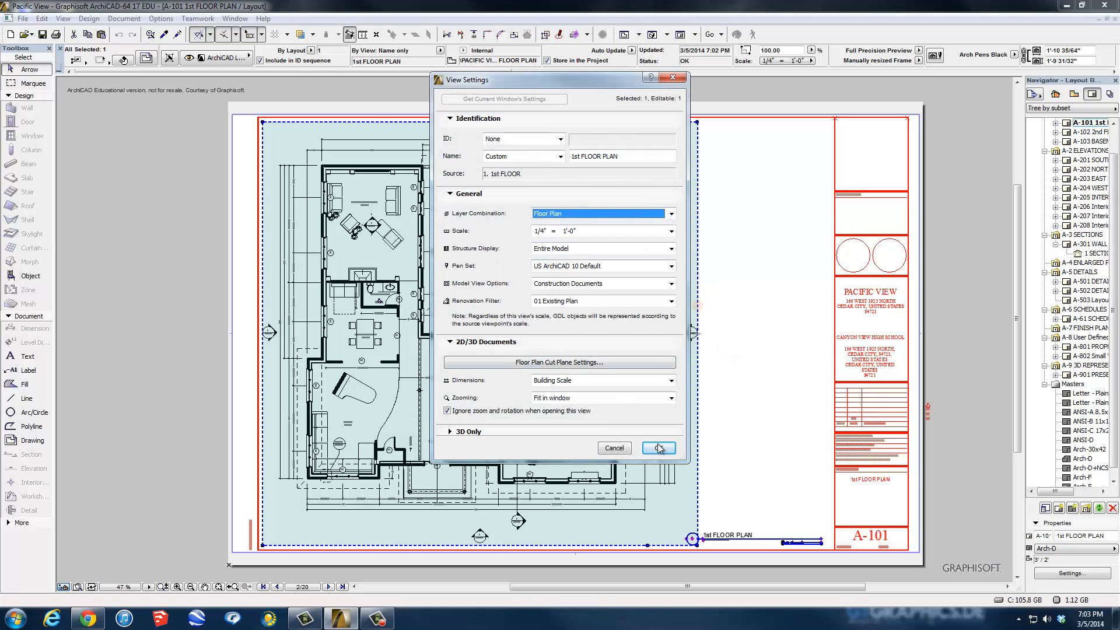
click(658, 448)
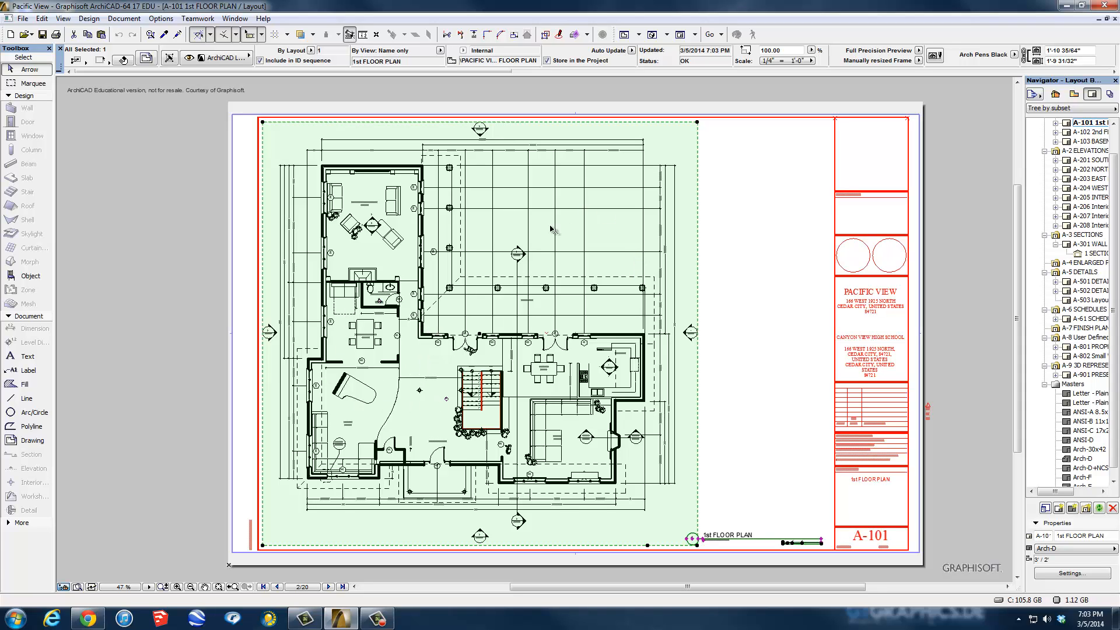
Hide A-FURN in the Floor Plan combination, then update the placed A-101 drawing.
right_click(700, 356)
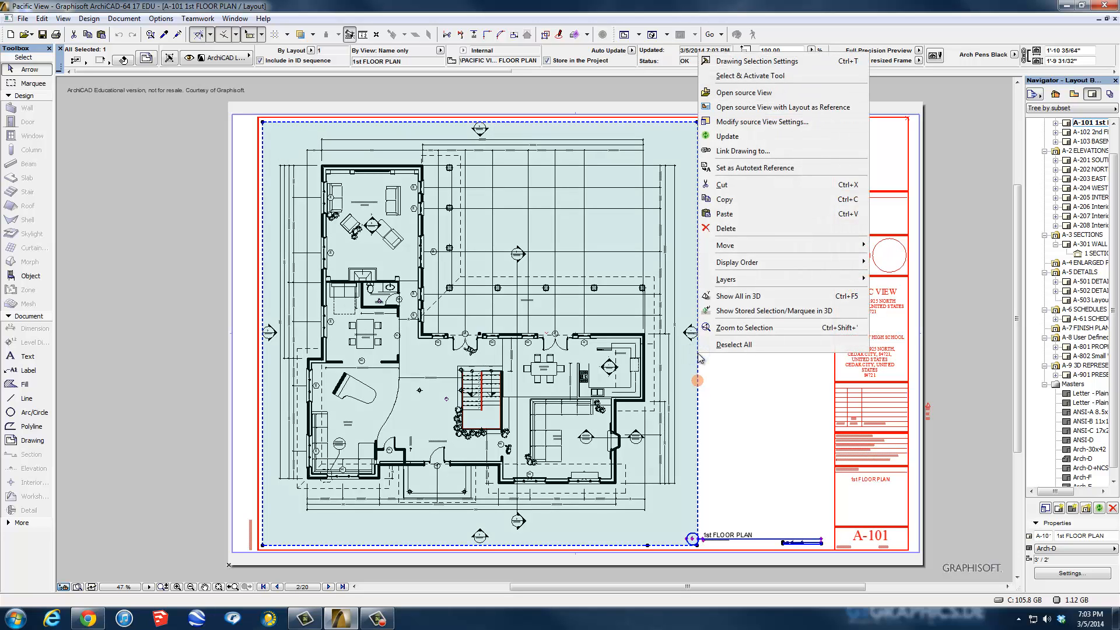
click(338, 91)
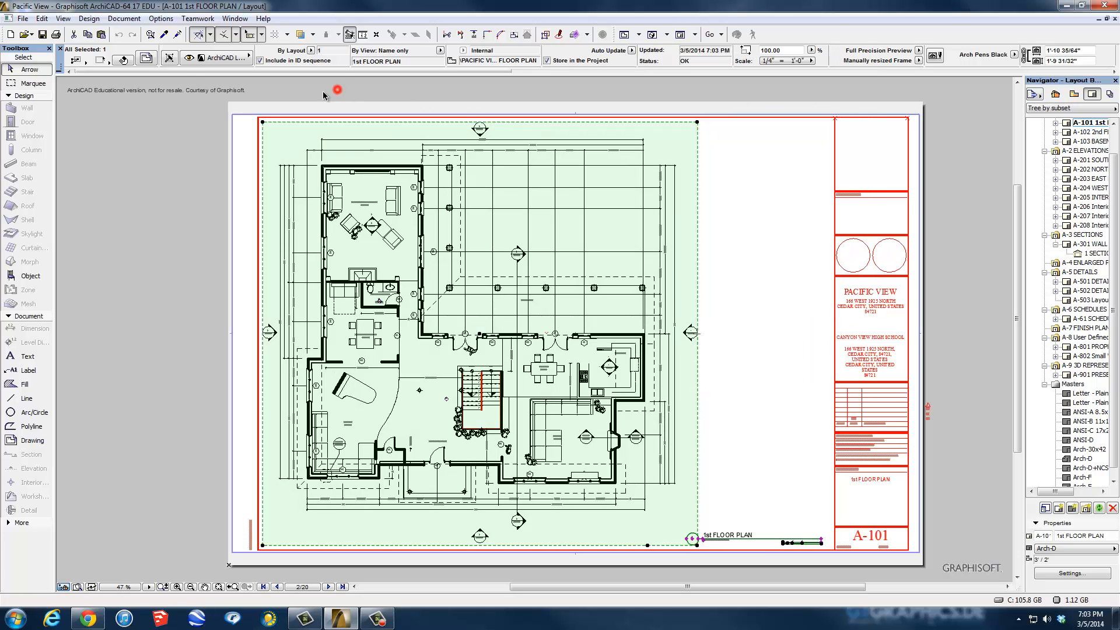
click(123, 18)
mouse_move(147, 111)
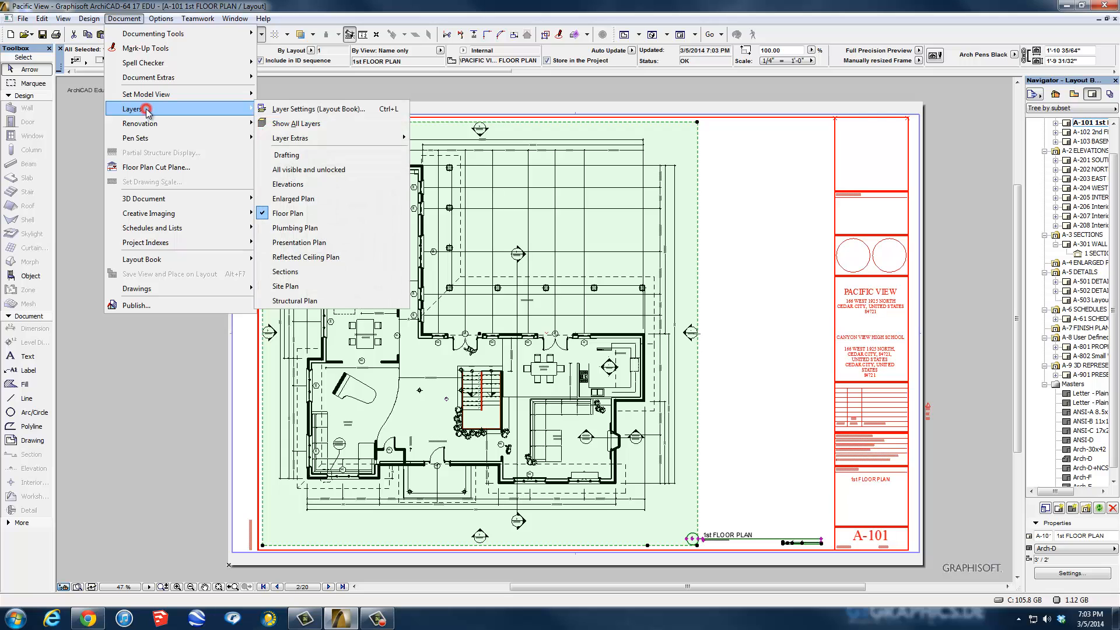
click(309, 110)
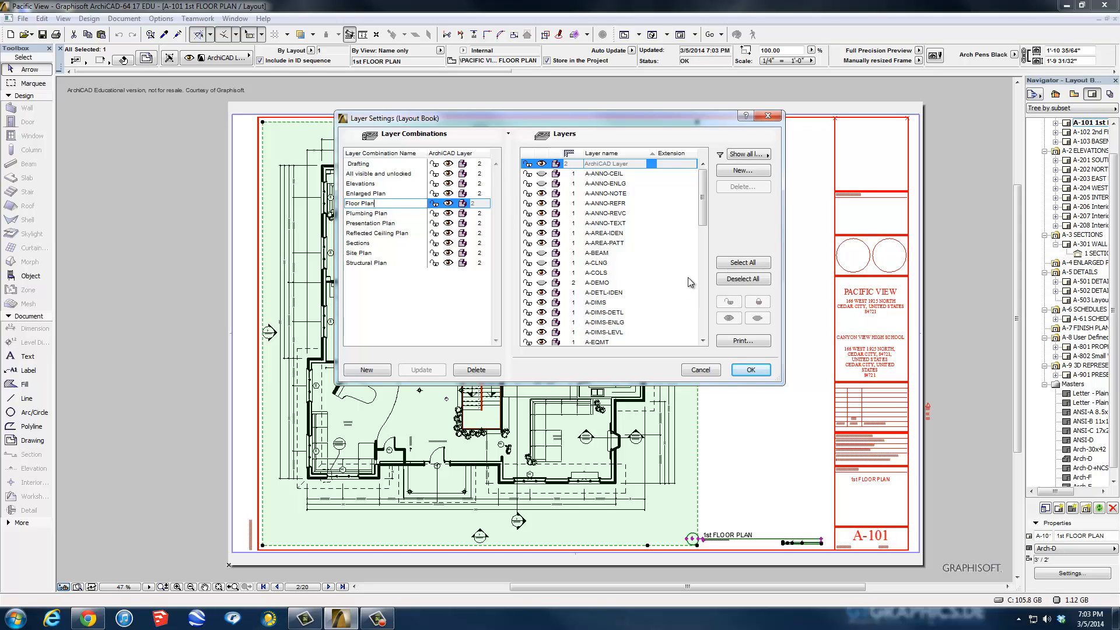
scroll(702, 227, down, 3)
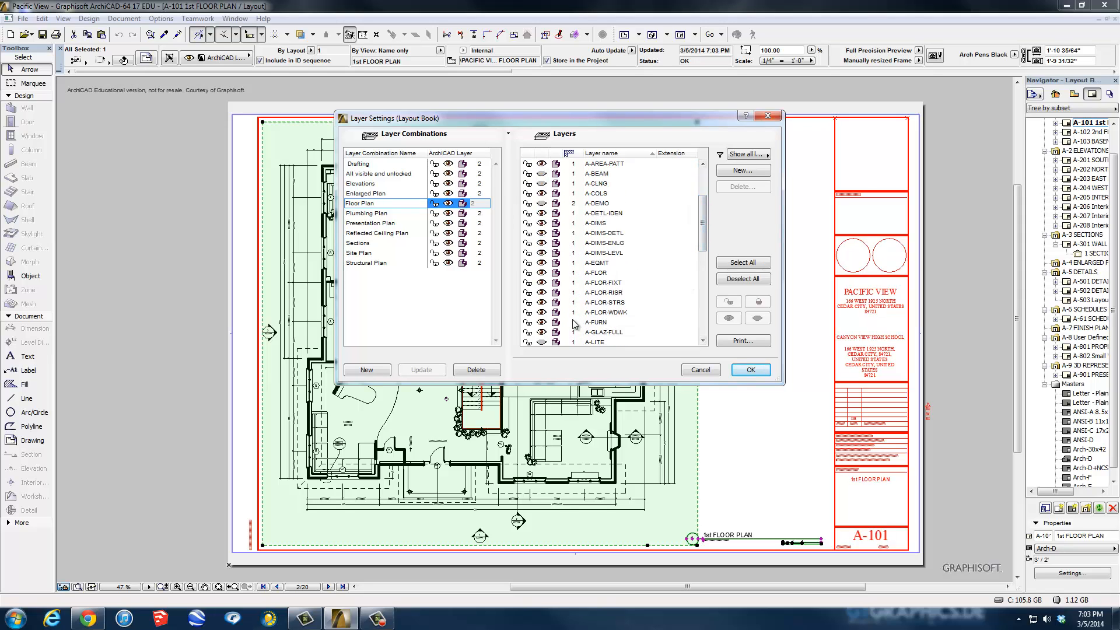
click(541, 322)
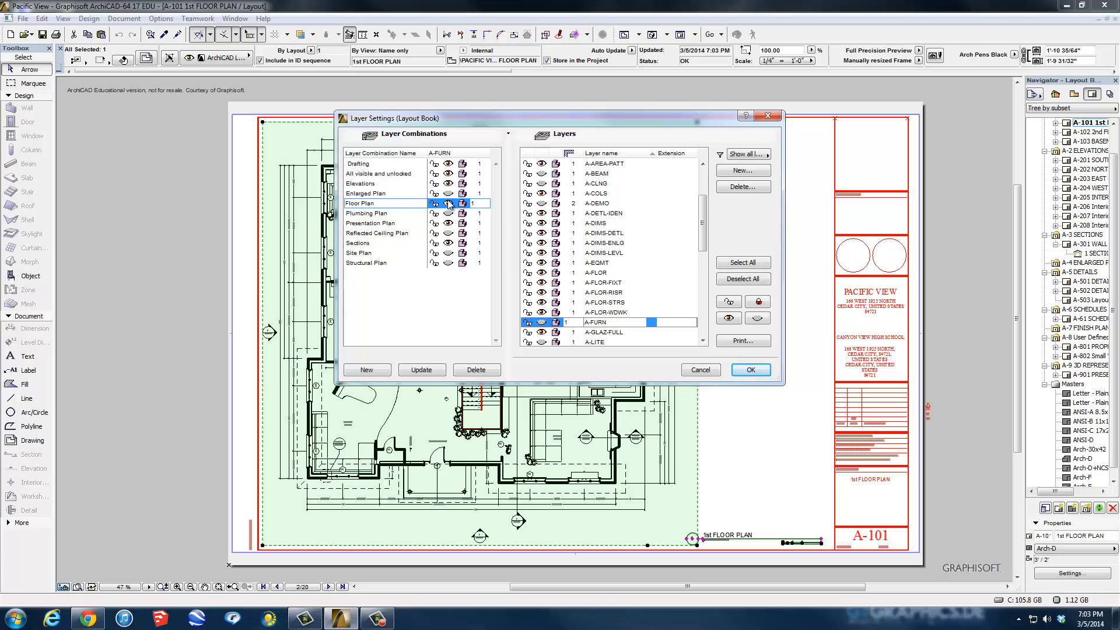
click(421, 370)
click(746, 369)
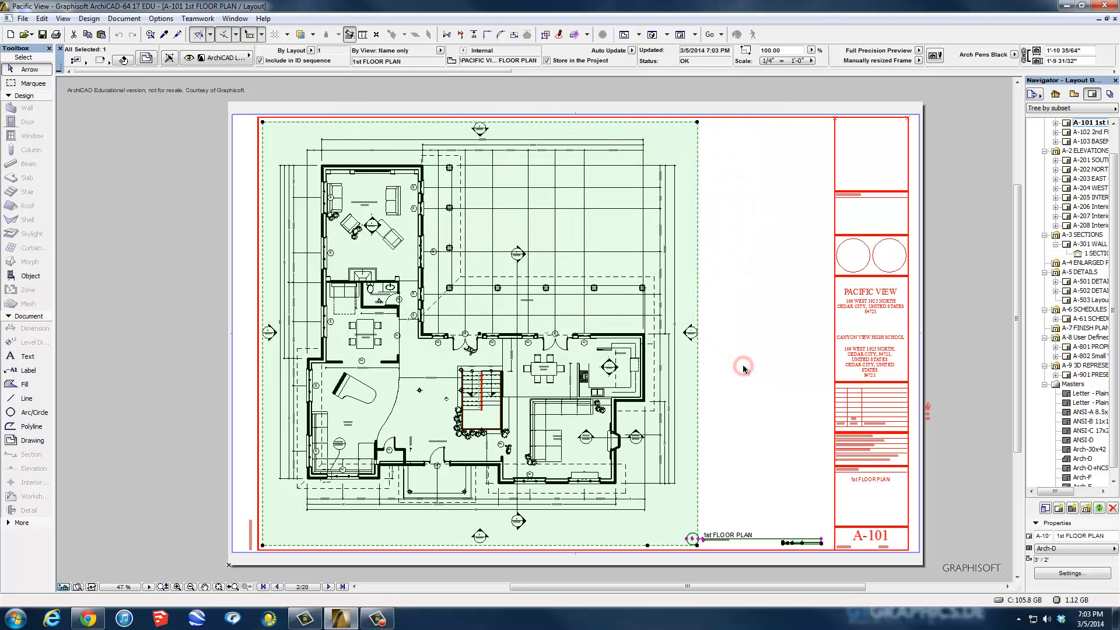
right_click(689, 273)
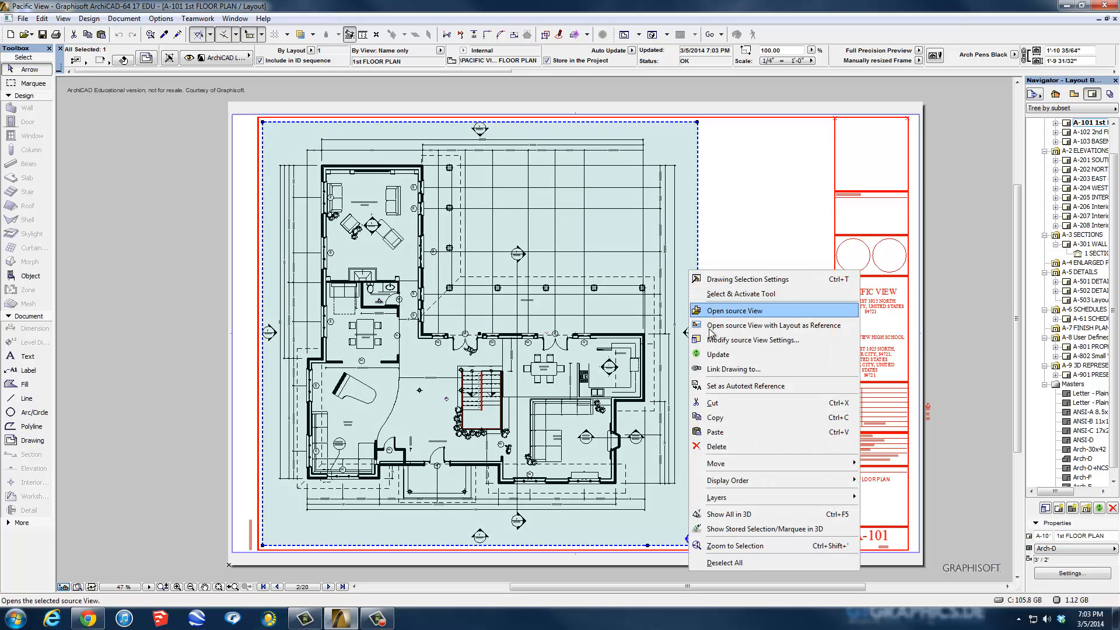
click(713, 353)
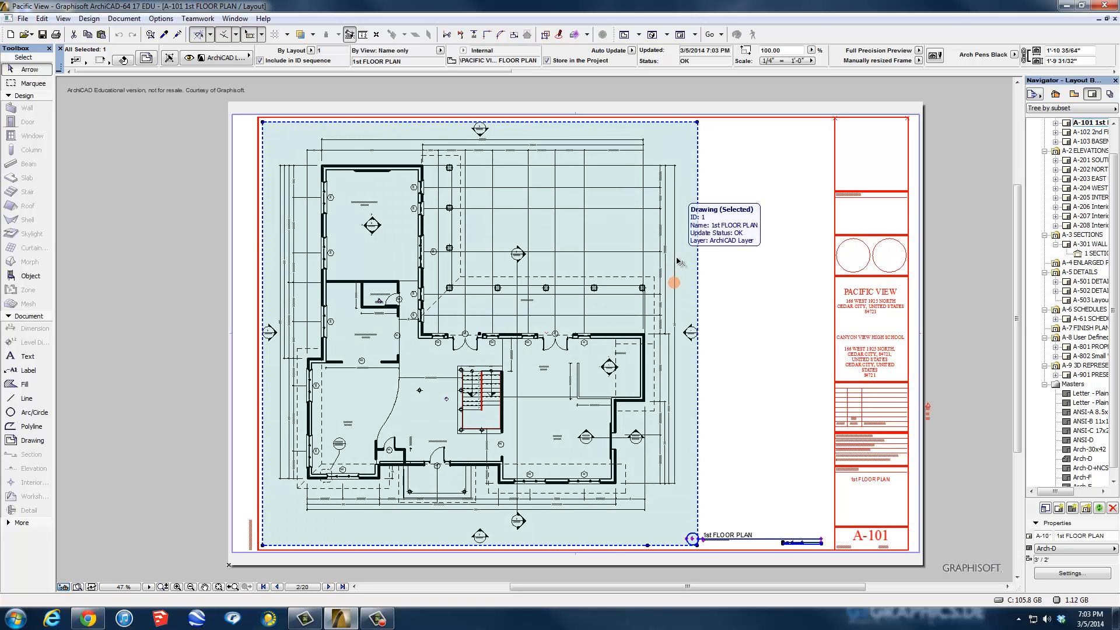
Make A-FURN visible again in the Floor Plan combination through the Layout Book layer settings.
right_click(694, 272)
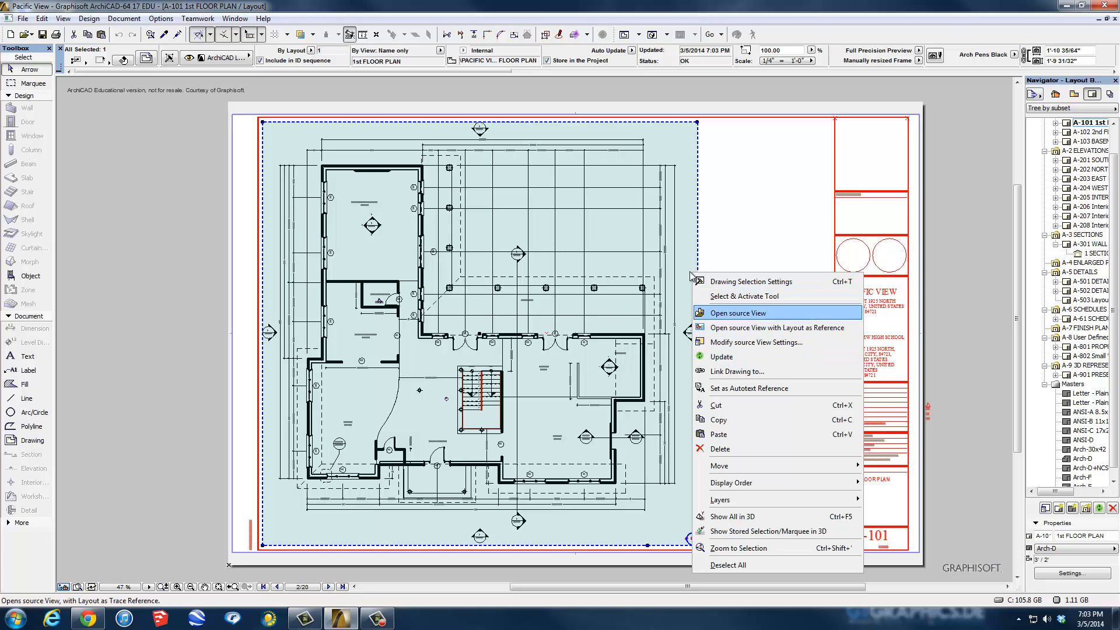
click(677, 221)
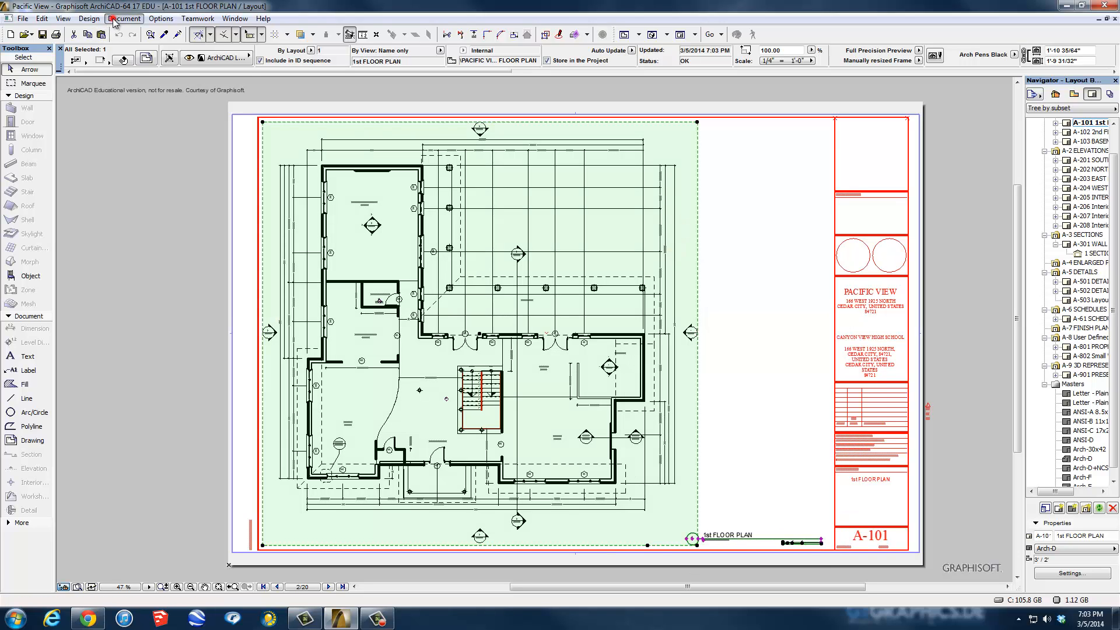
click(124, 18)
click(139, 108)
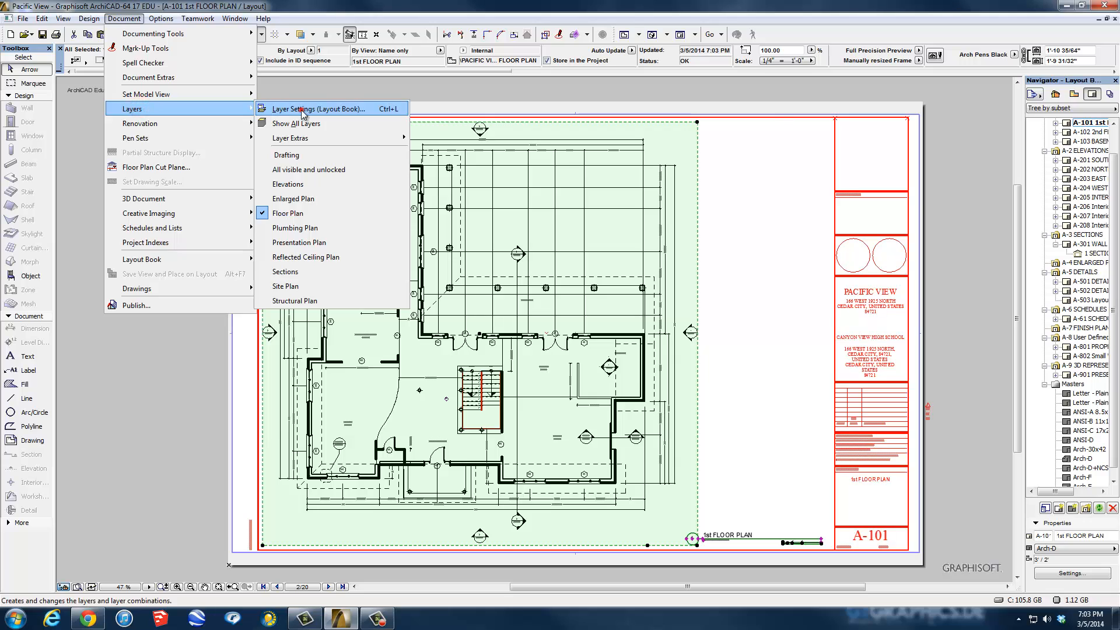
click(264, 110)
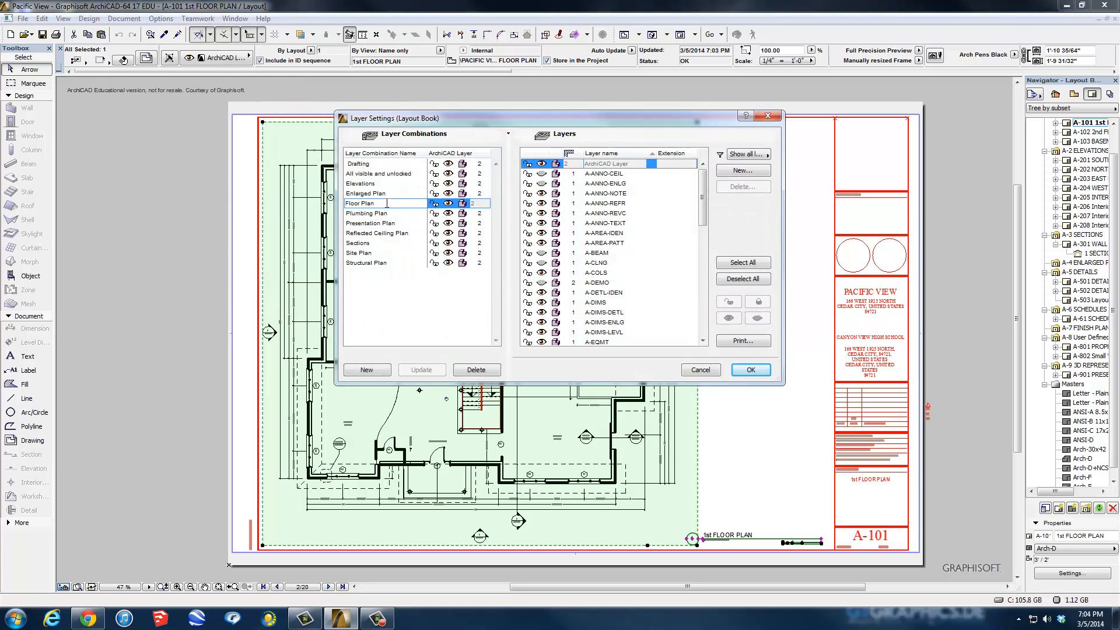
drag(701, 204, 703, 237)
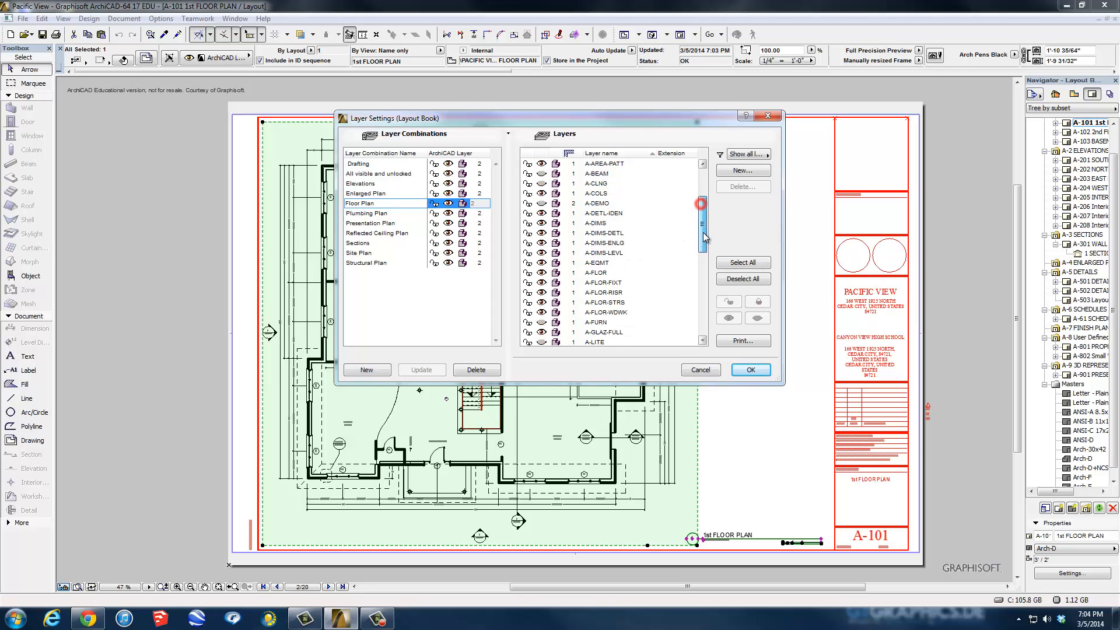
scroll(703, 236, down, 1)
click(569, 293)
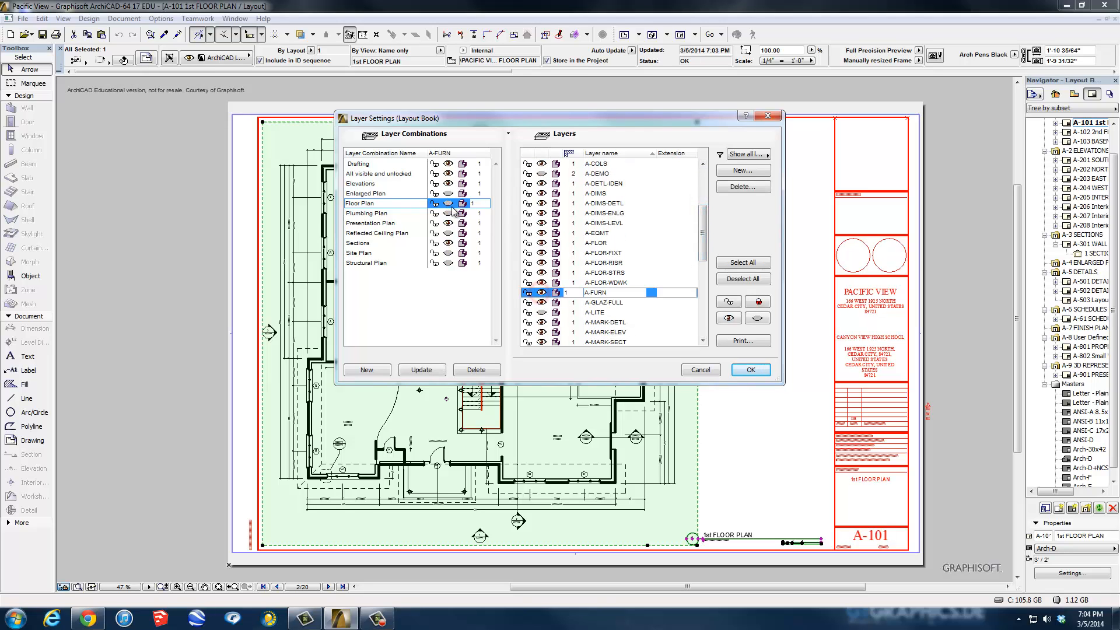
click(429, 370)
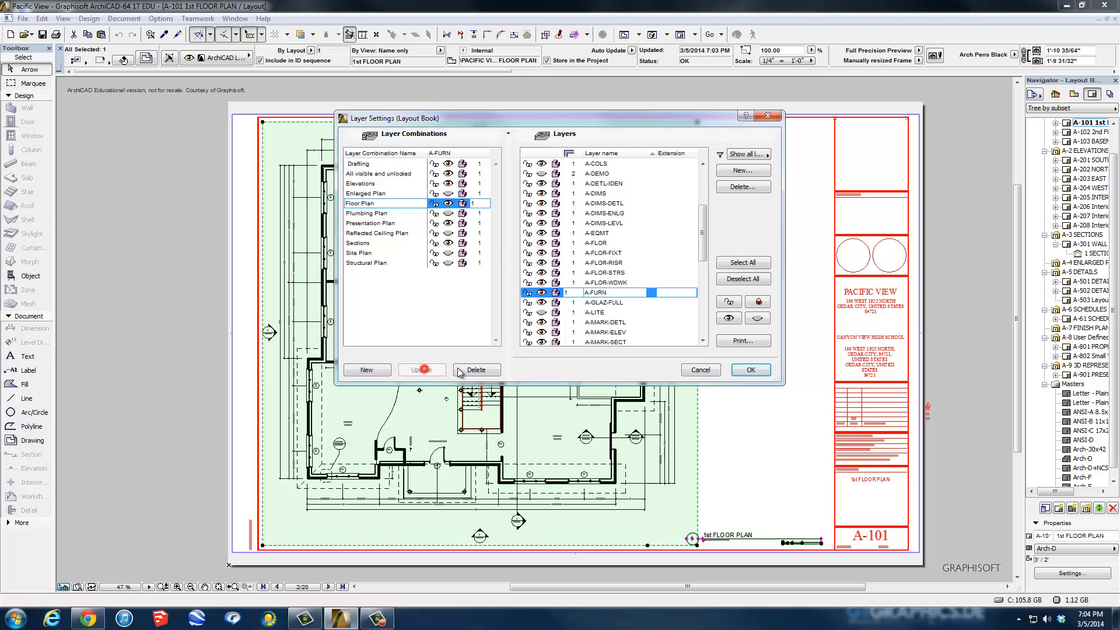
click(763, 368)
Update the placed 1st FLOOR PLAN drawing so furniture reappears, then deselect it.
right_click(686, 362)
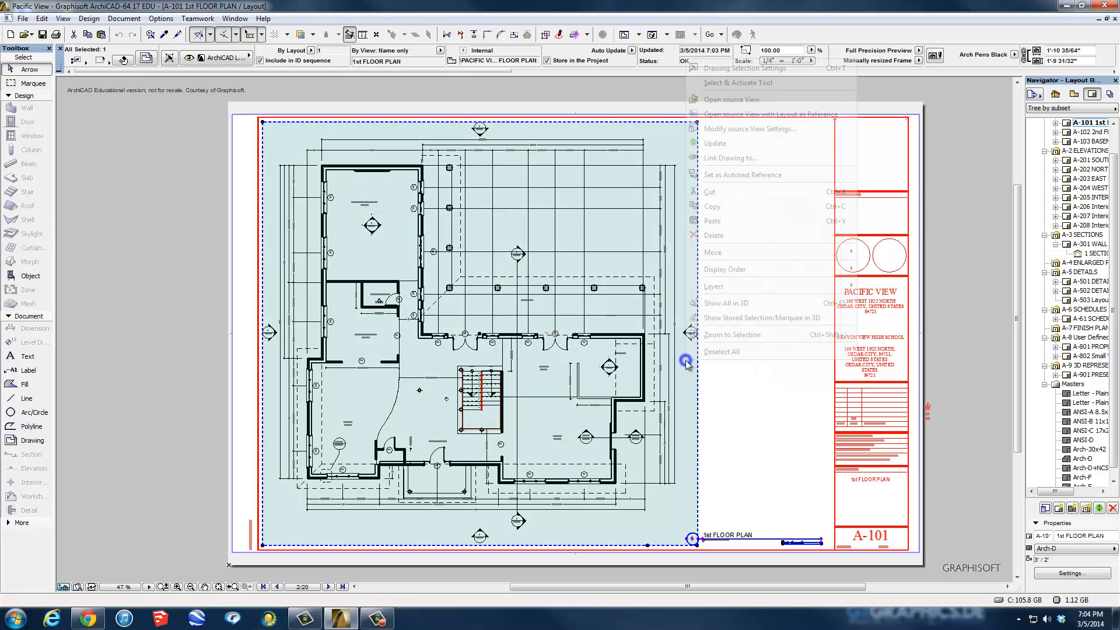
click(706, 143)
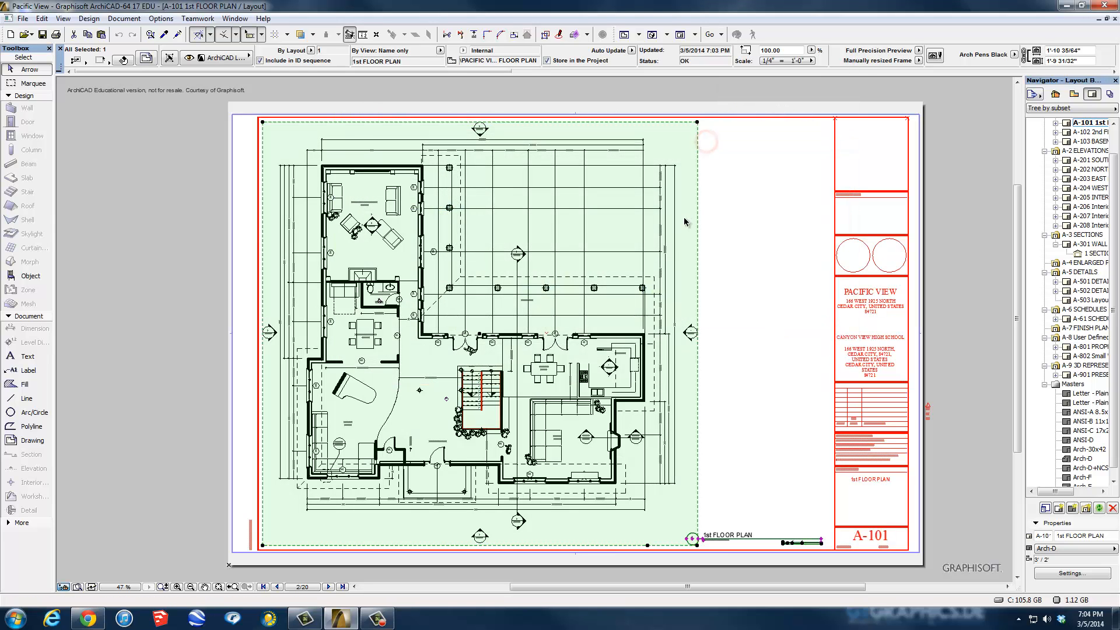
click(715, 245)
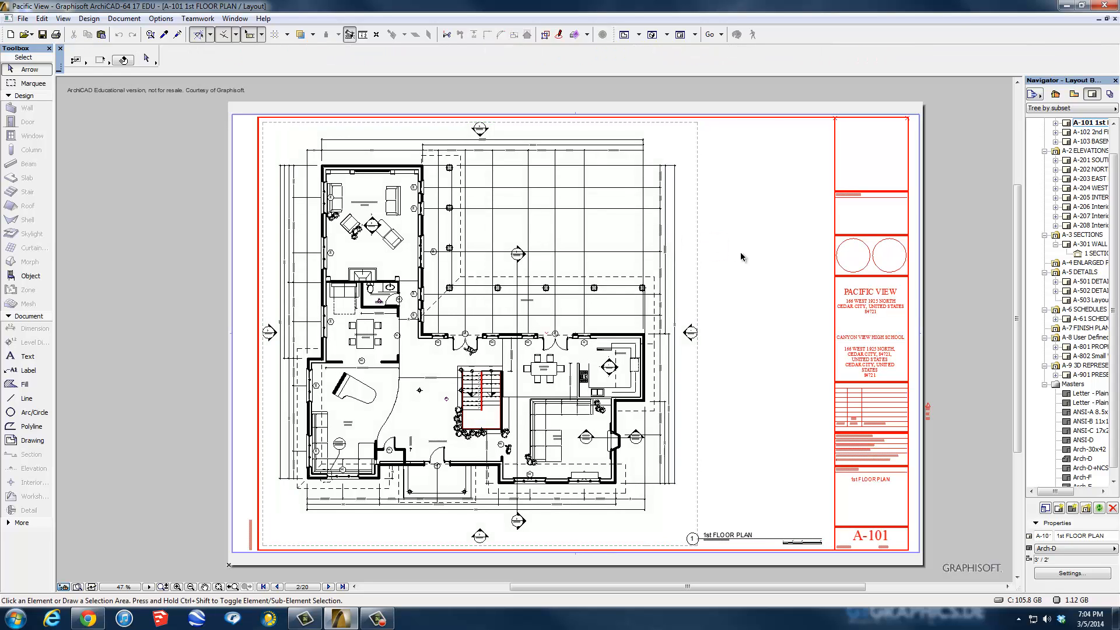